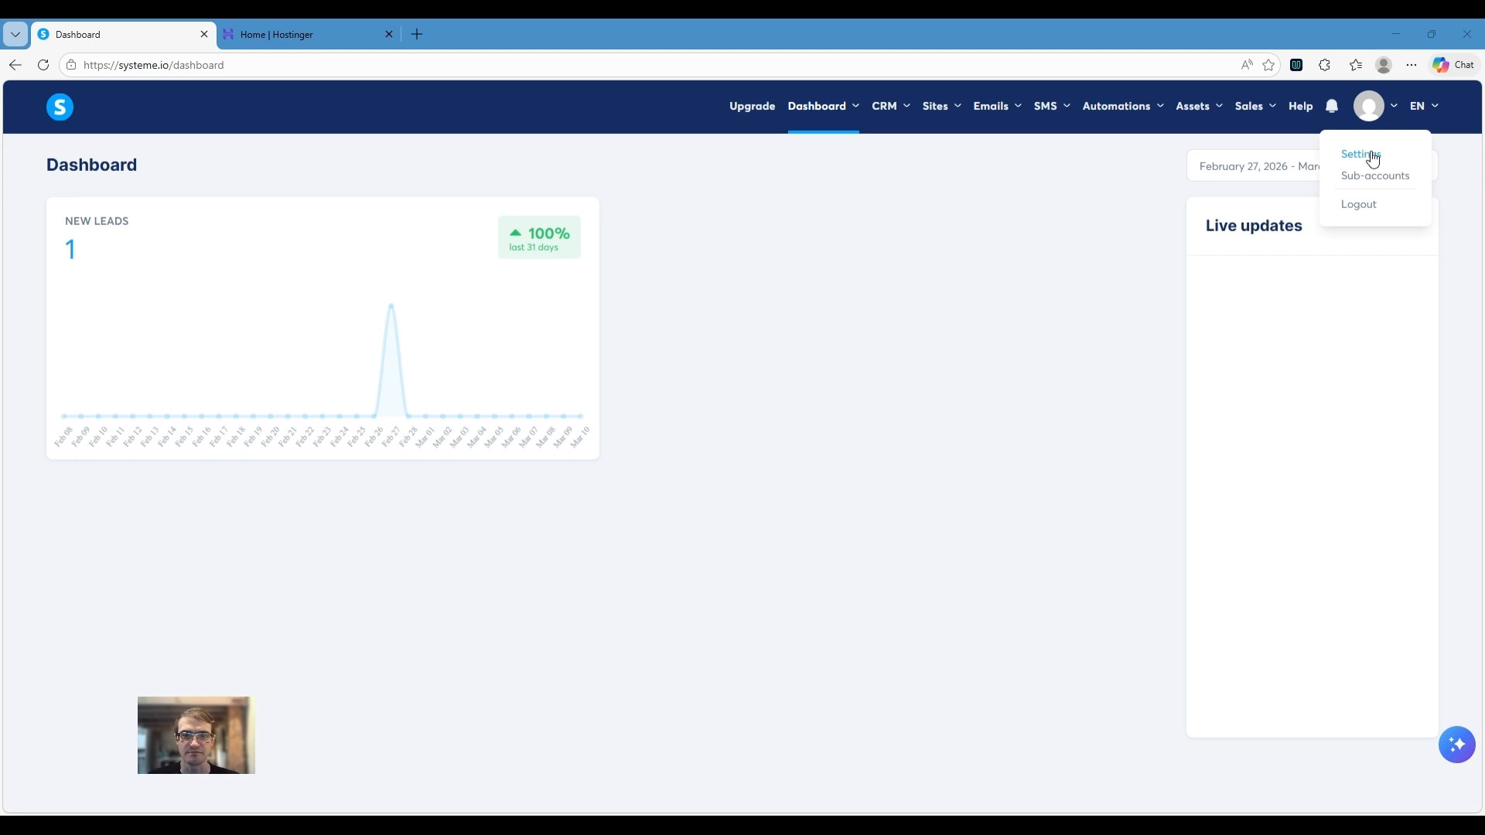
Step: In the account's email settings, submit the domain easygamersetups.com for authentication and display its required DNS records
click(1372, 158)
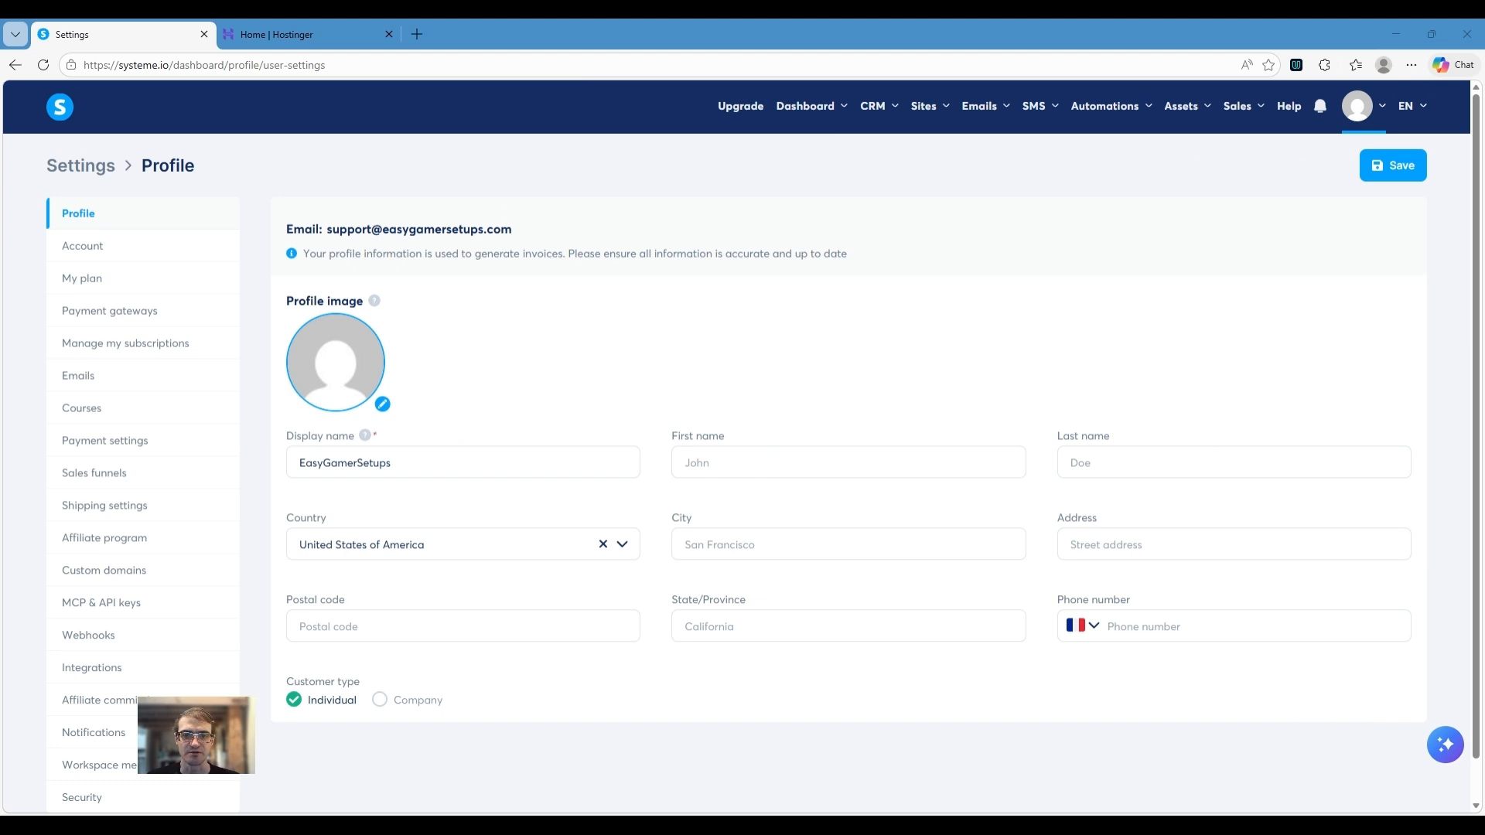
click(84, 384)
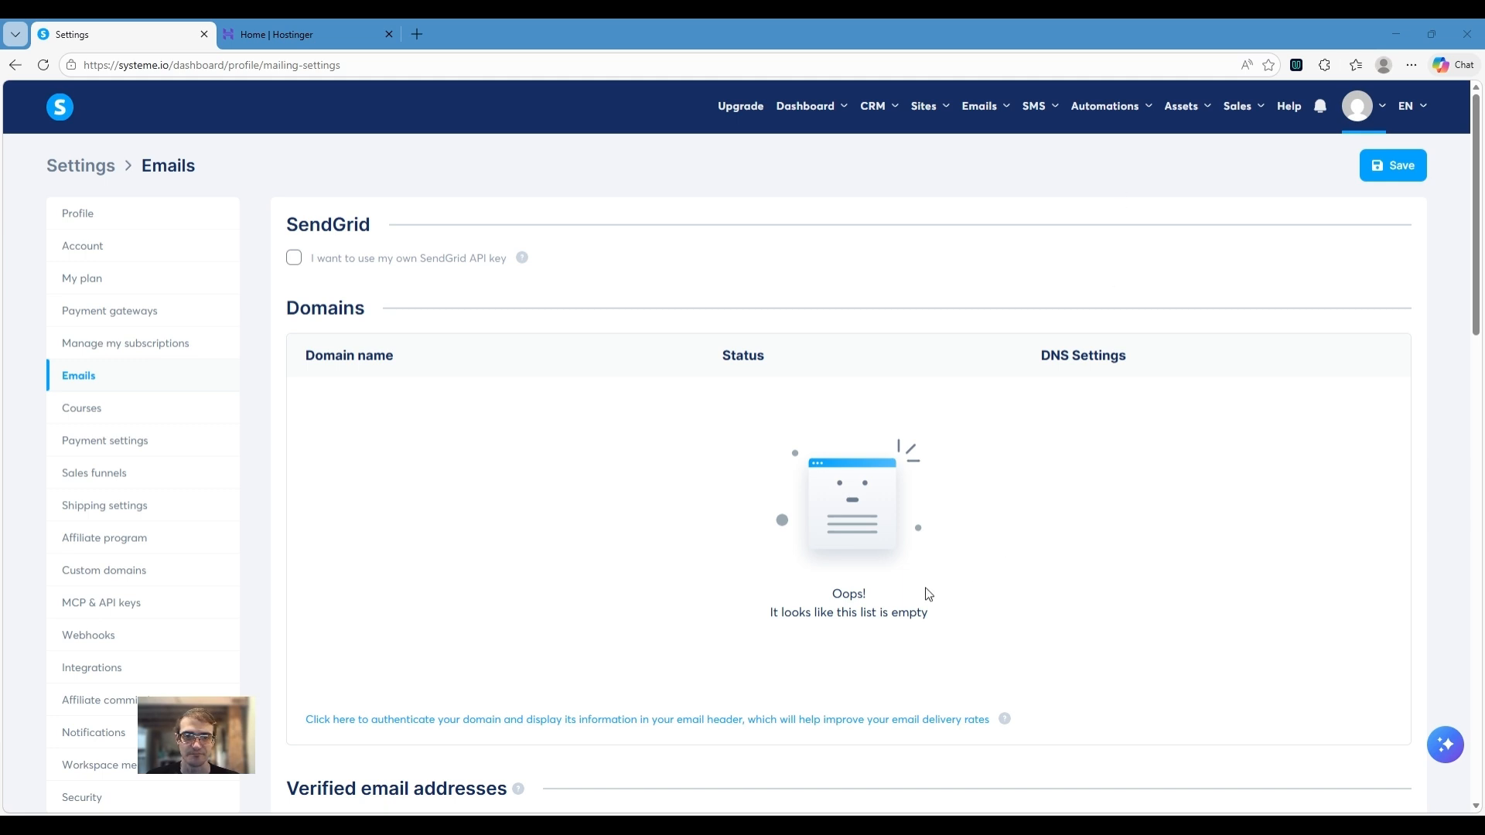
scroll(928, 594, down, 1)
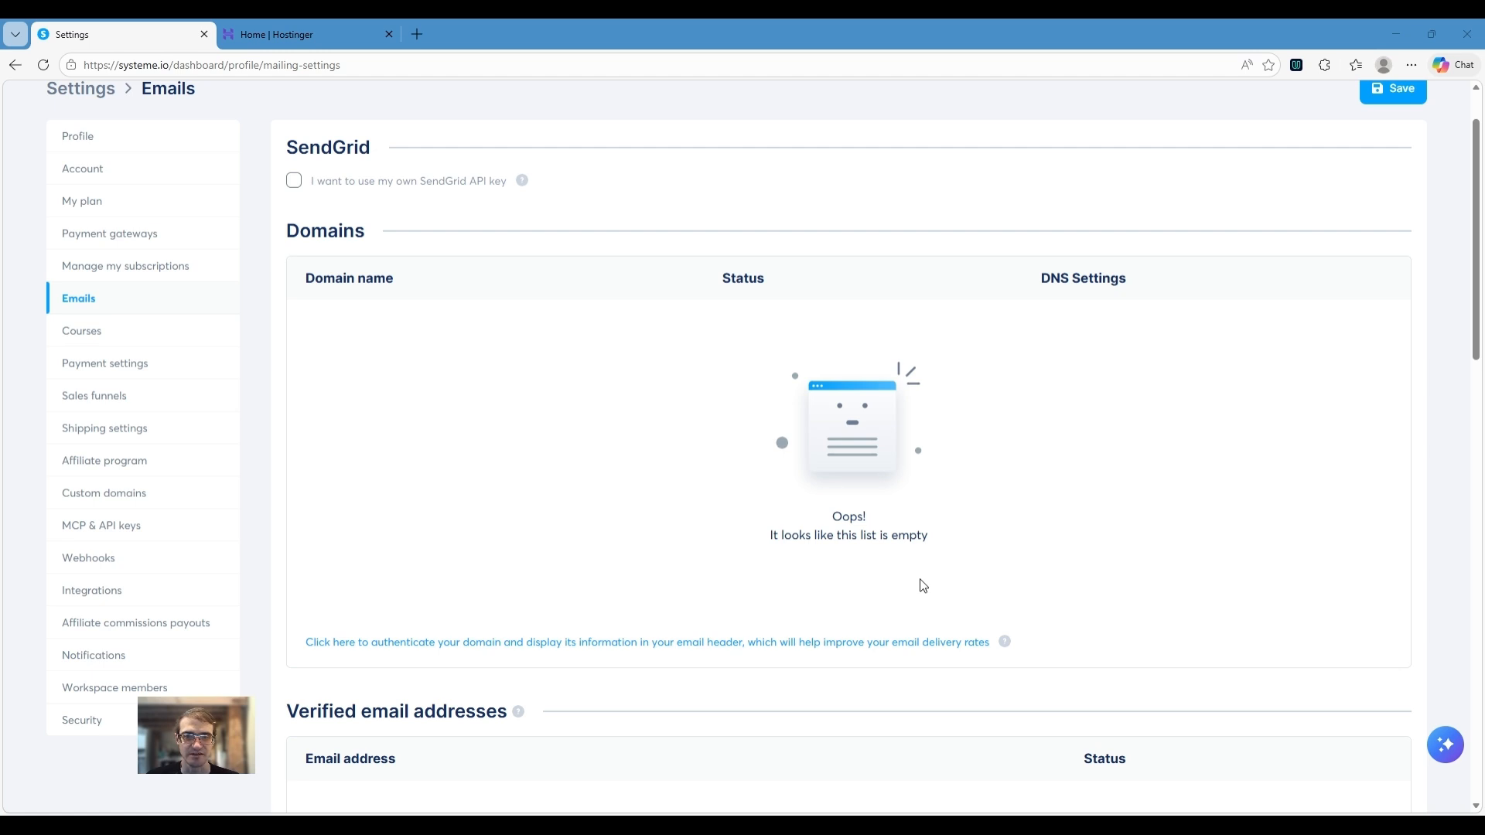
click(819, 643)
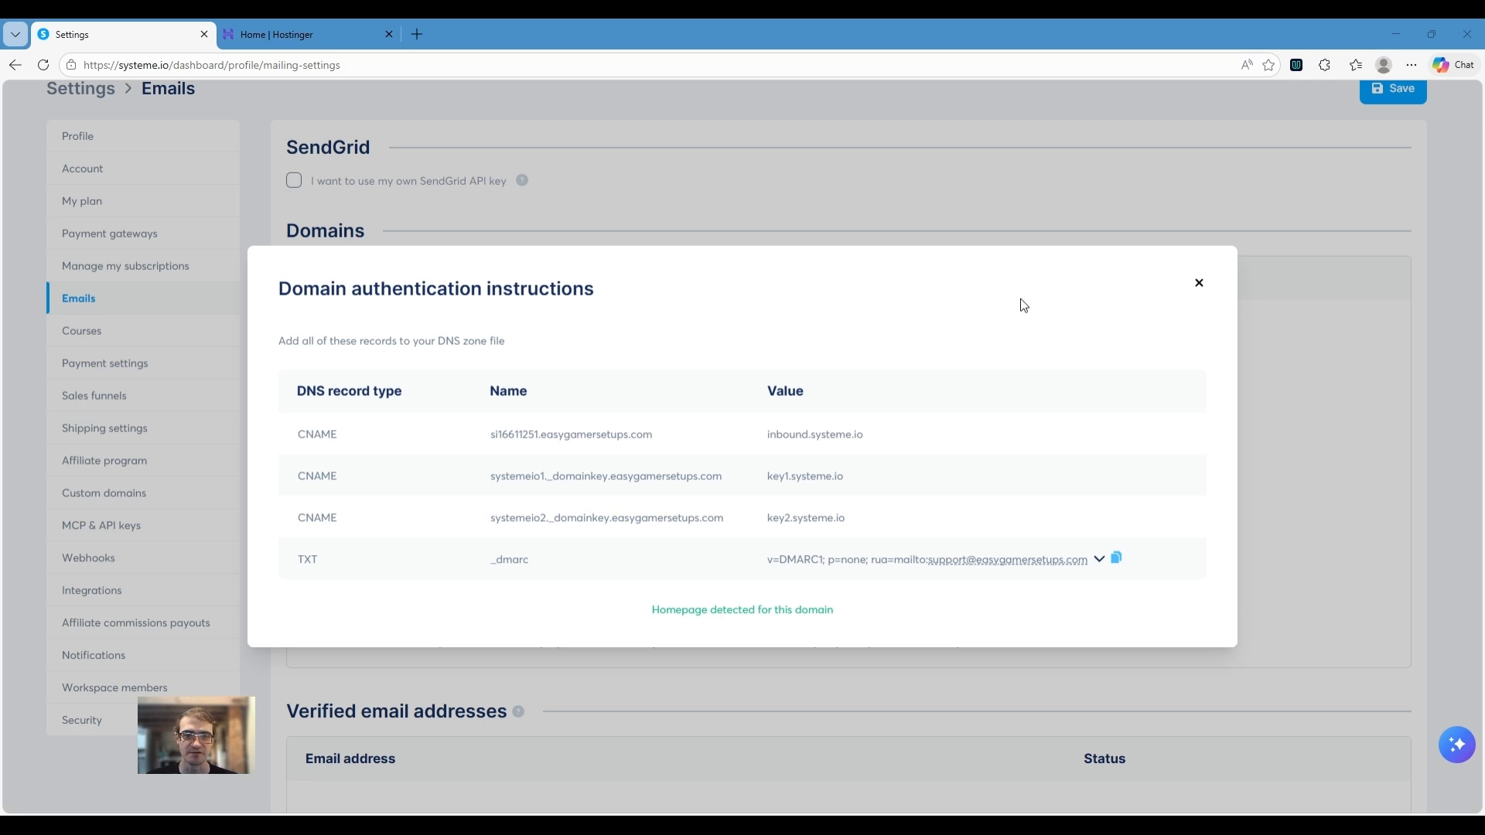
click(1199, 283)
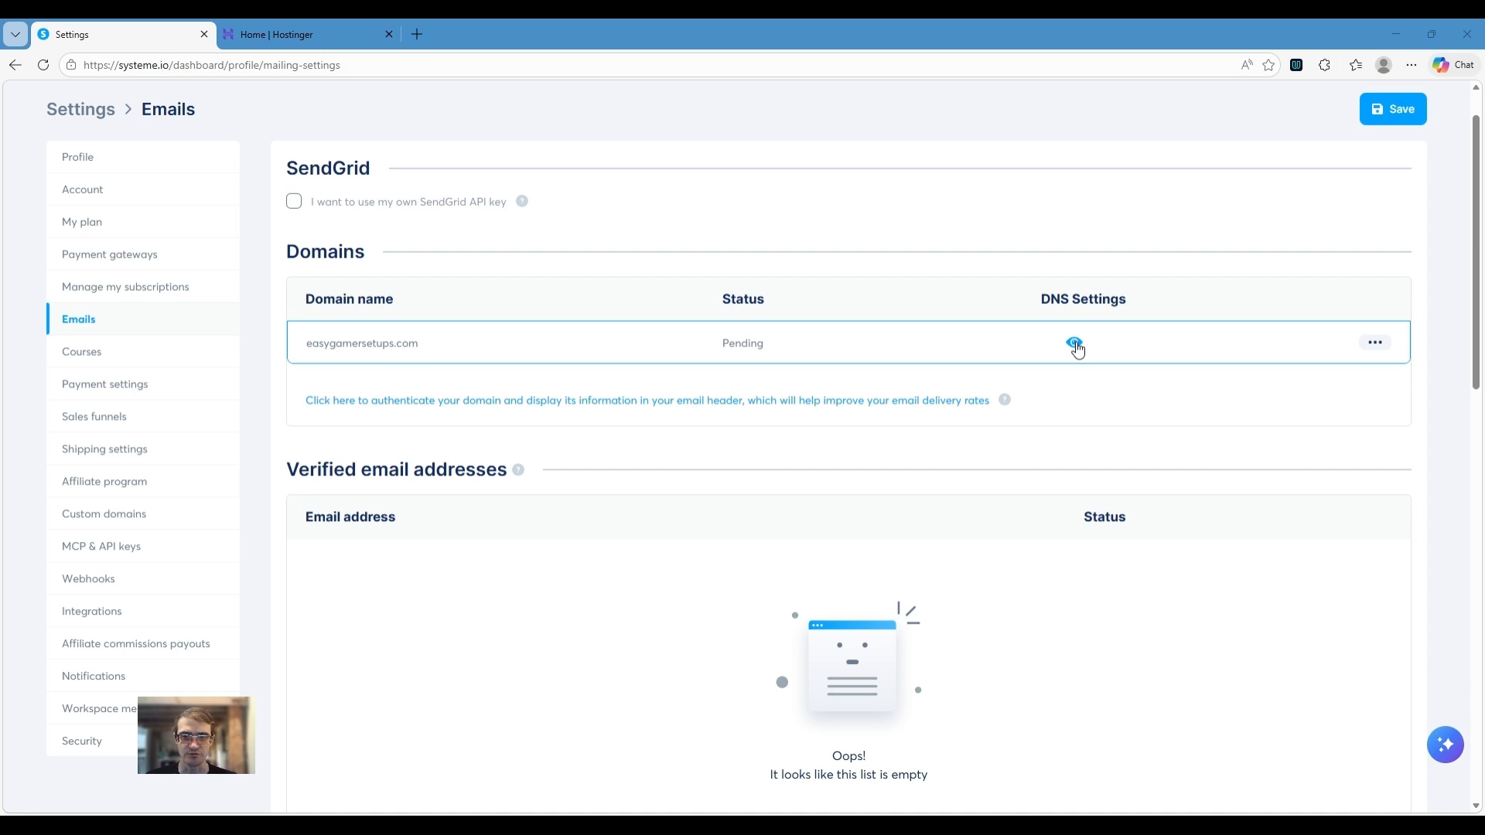
click(1075, 343)
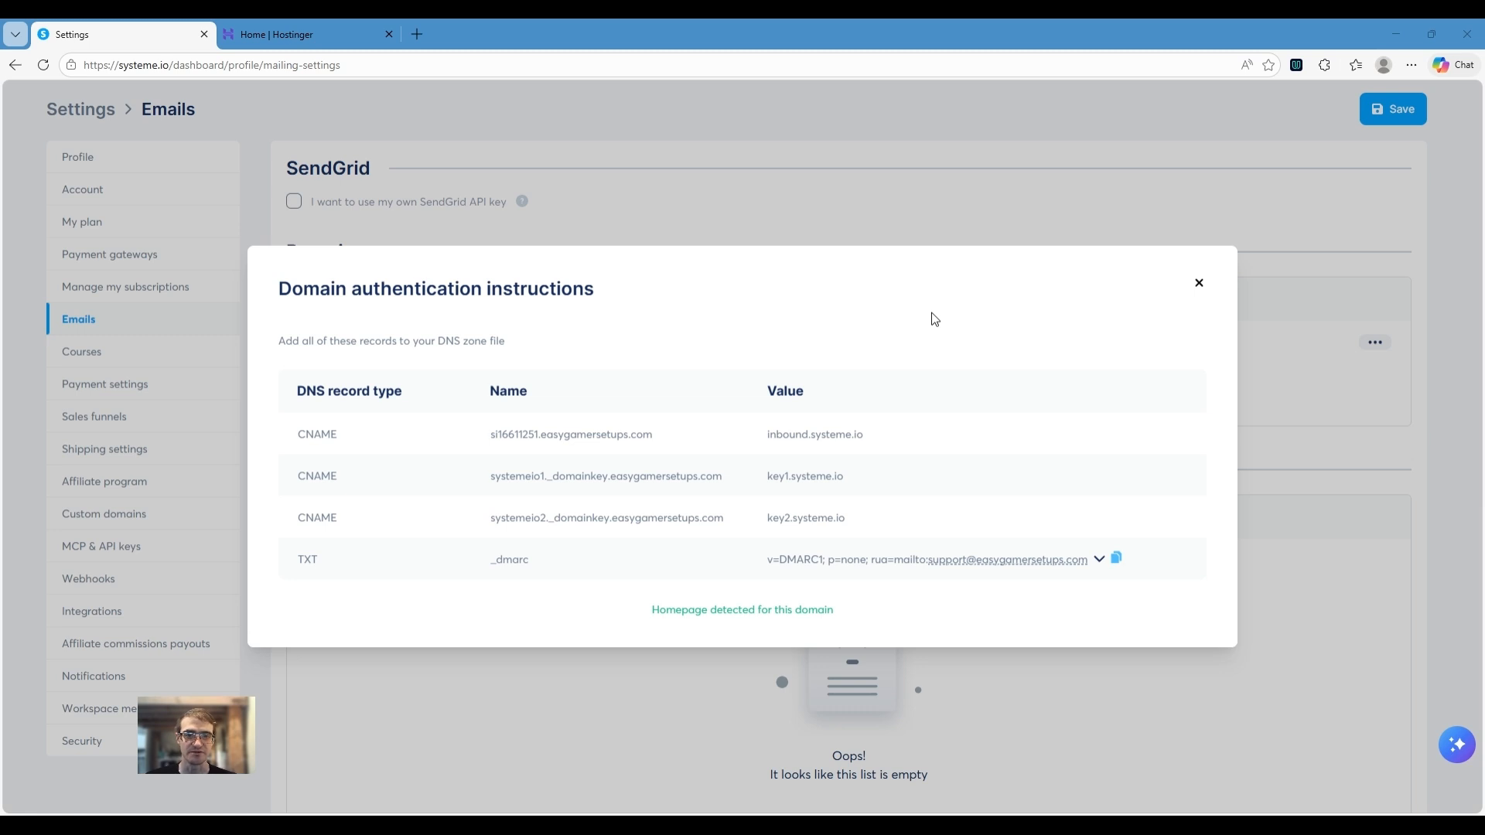
Step: Switch to Hostinger and open the DNS zone editor for easygamersetups.com
click(333, 36)
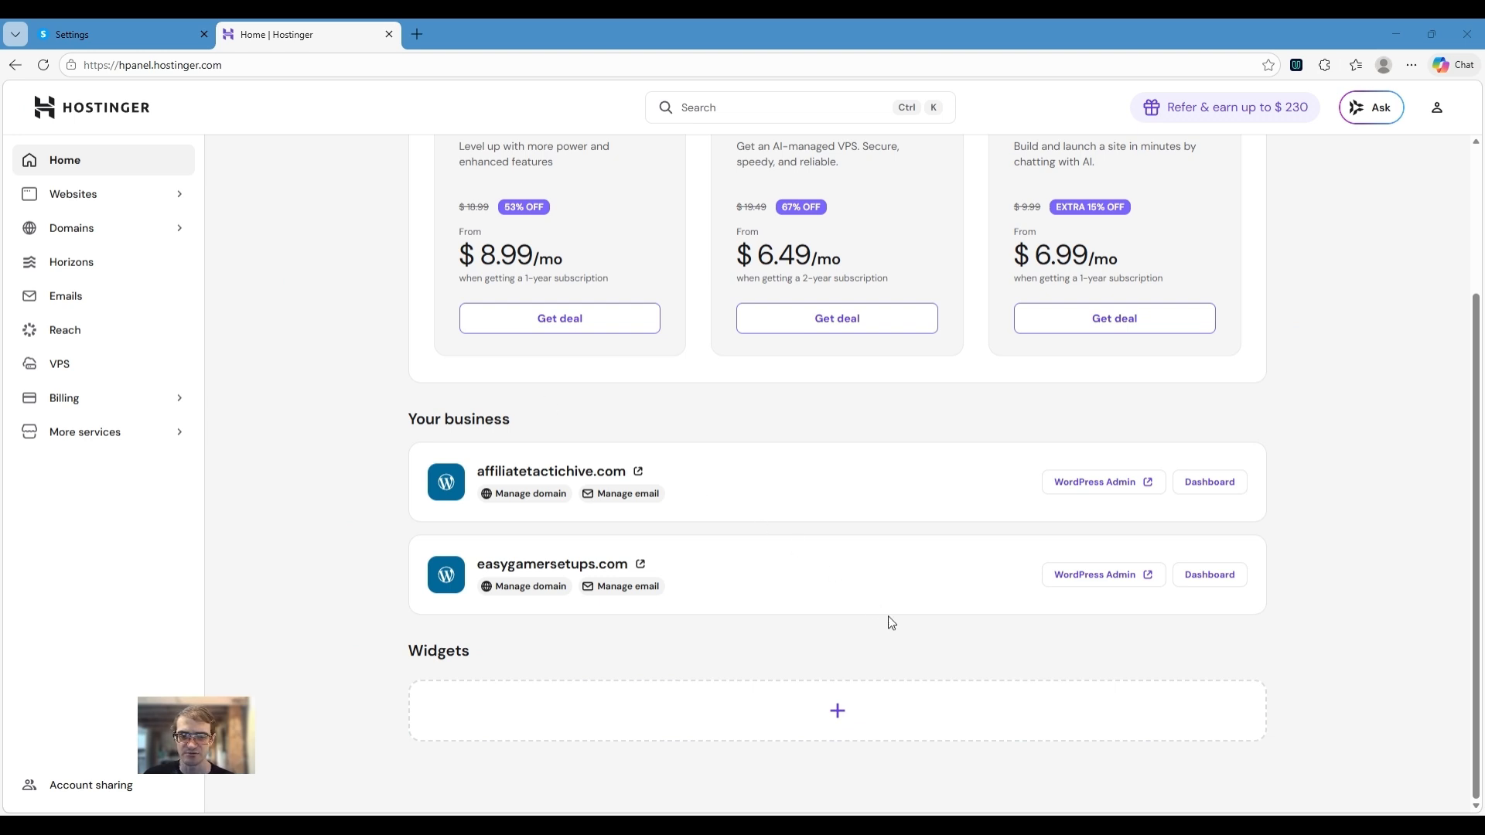
click(1220, 574)
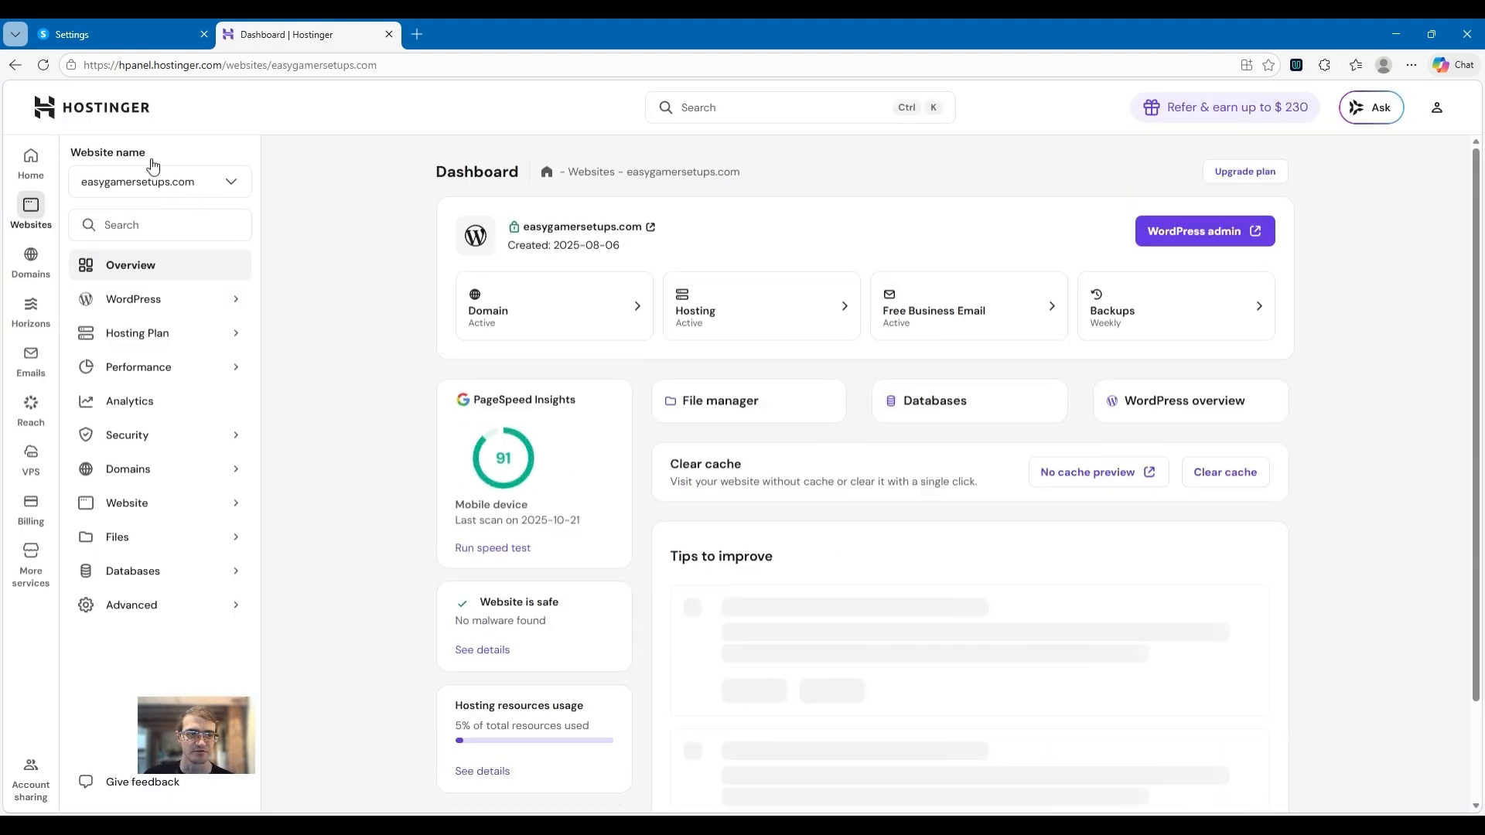
click(156, 619)
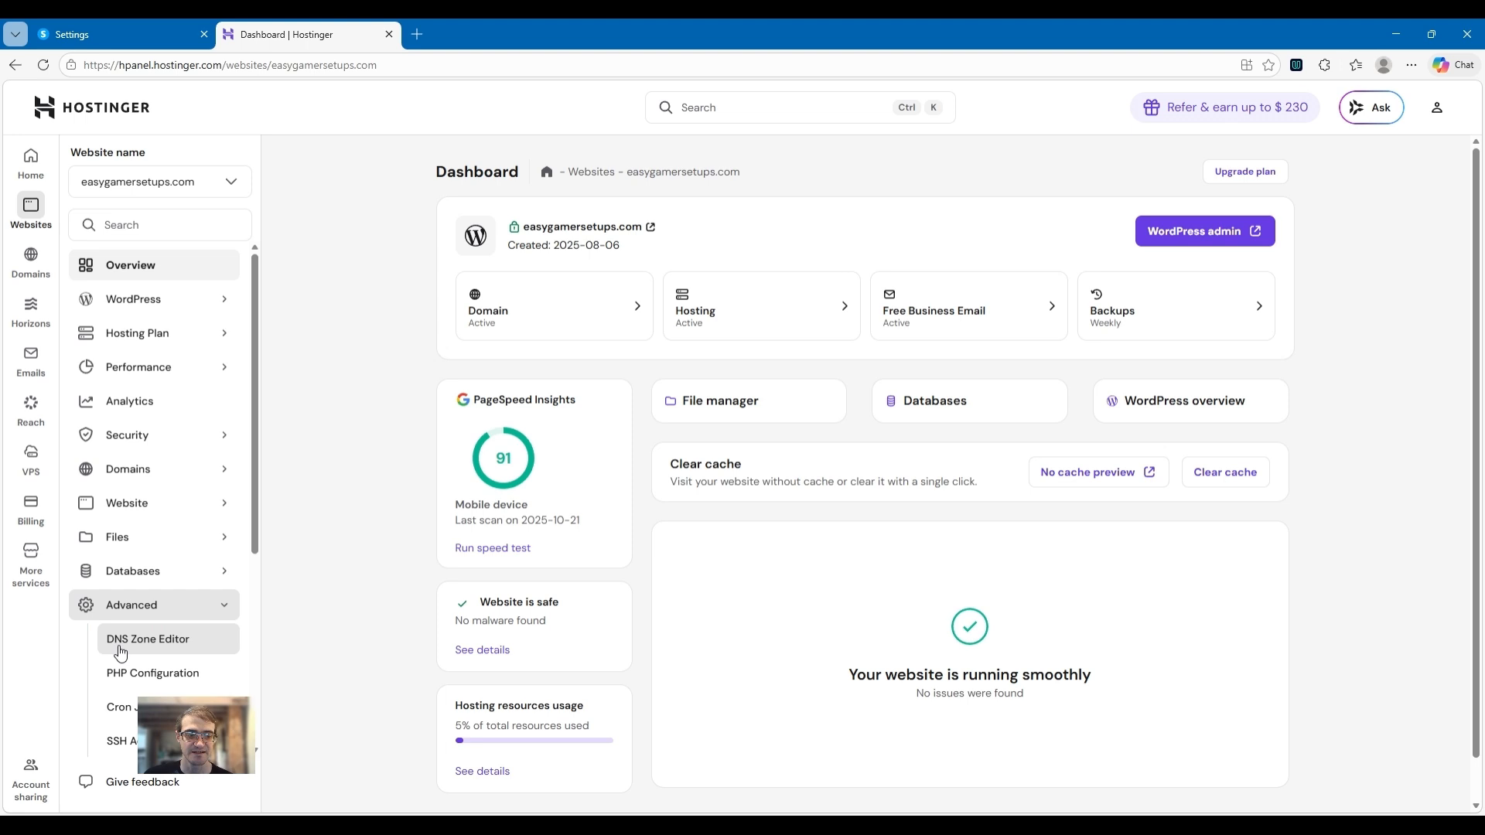
click(124, 643)
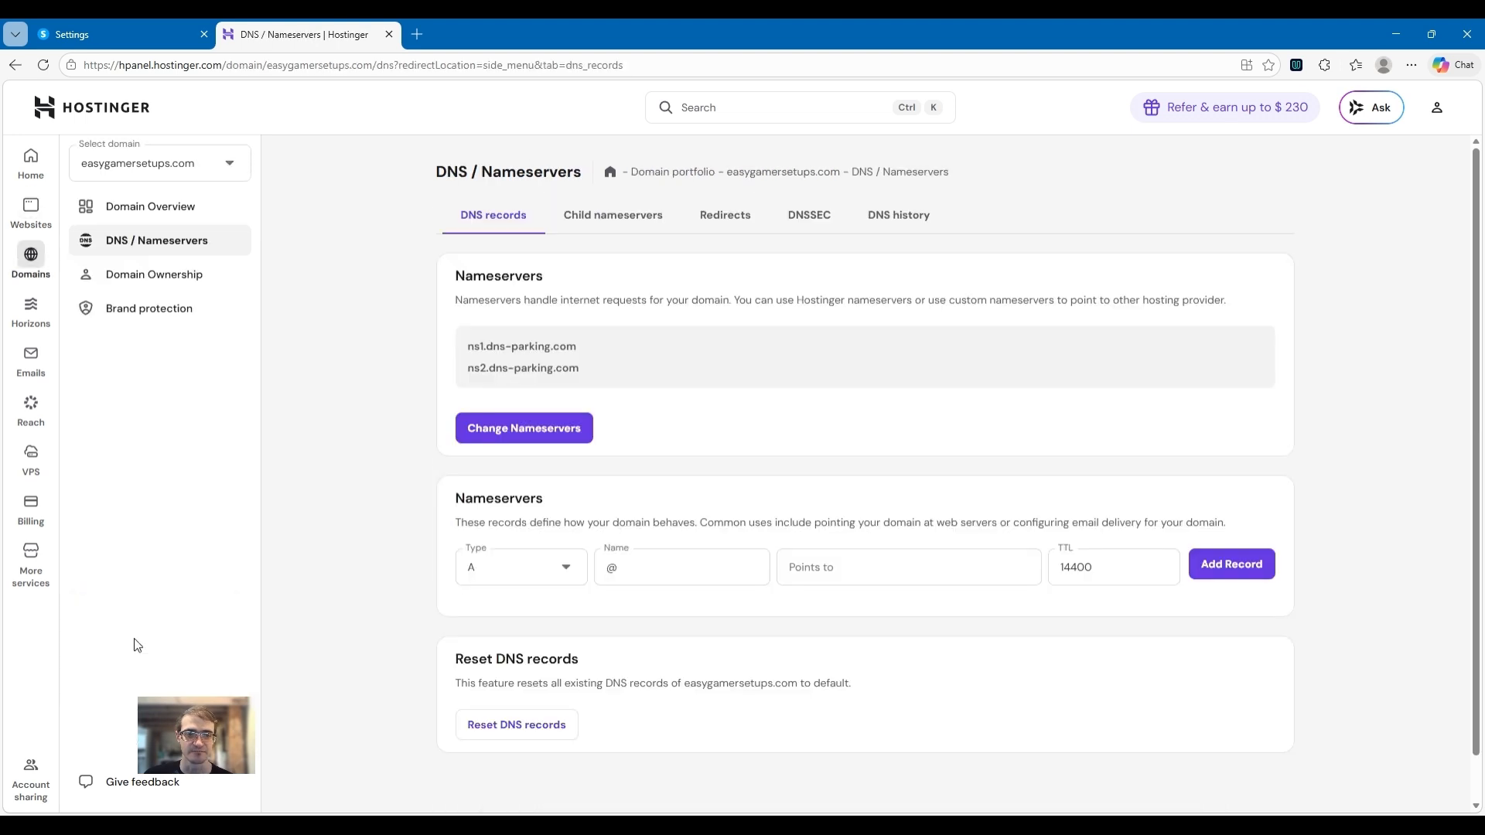
Step: Start a CNAME record in Hostinger, using the first systeme.io record's name without the domain, si16611251
scroll(424, 367, down, 2)
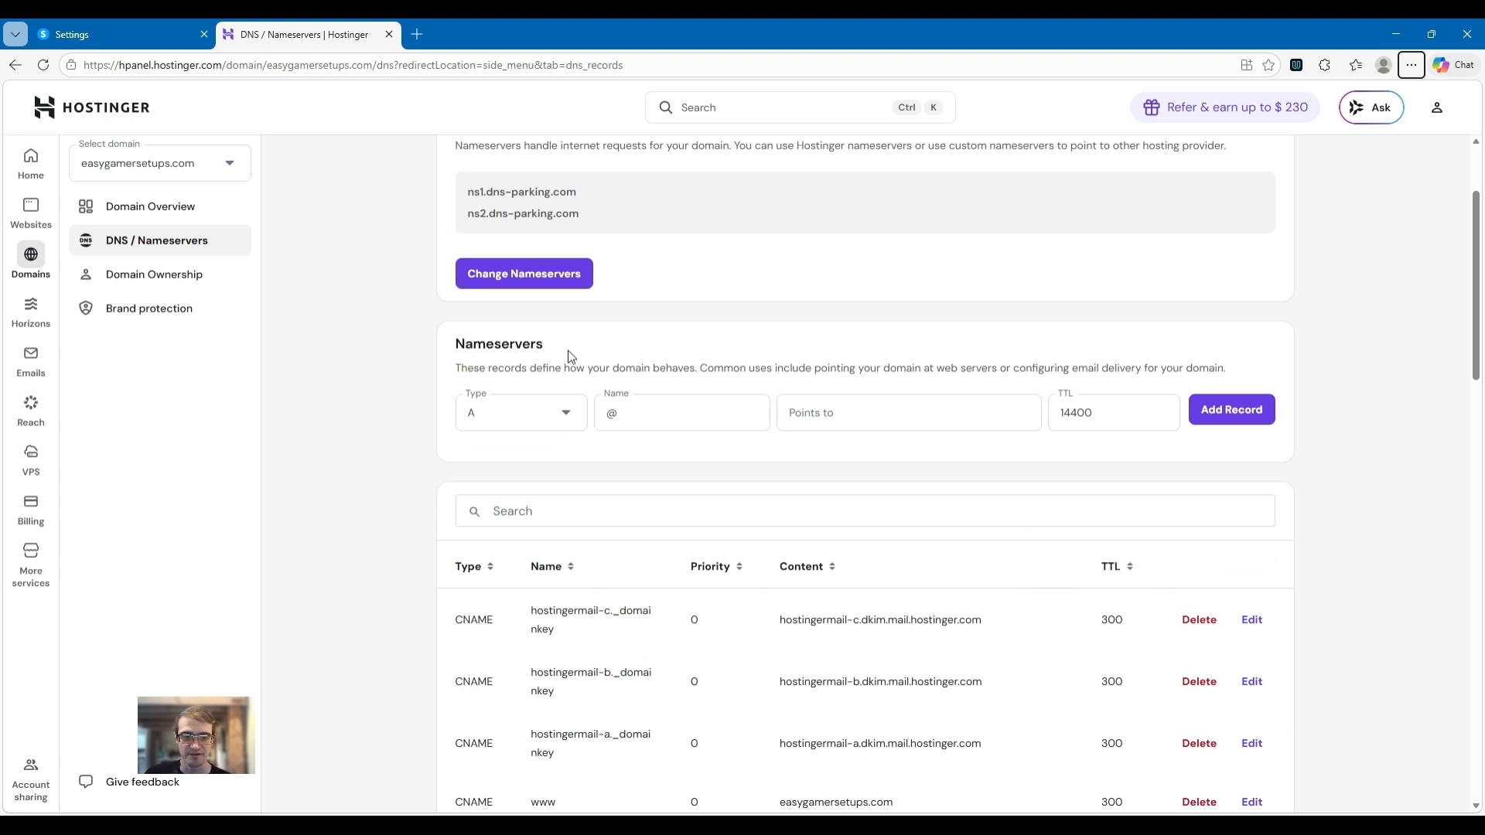
click(566, 422)
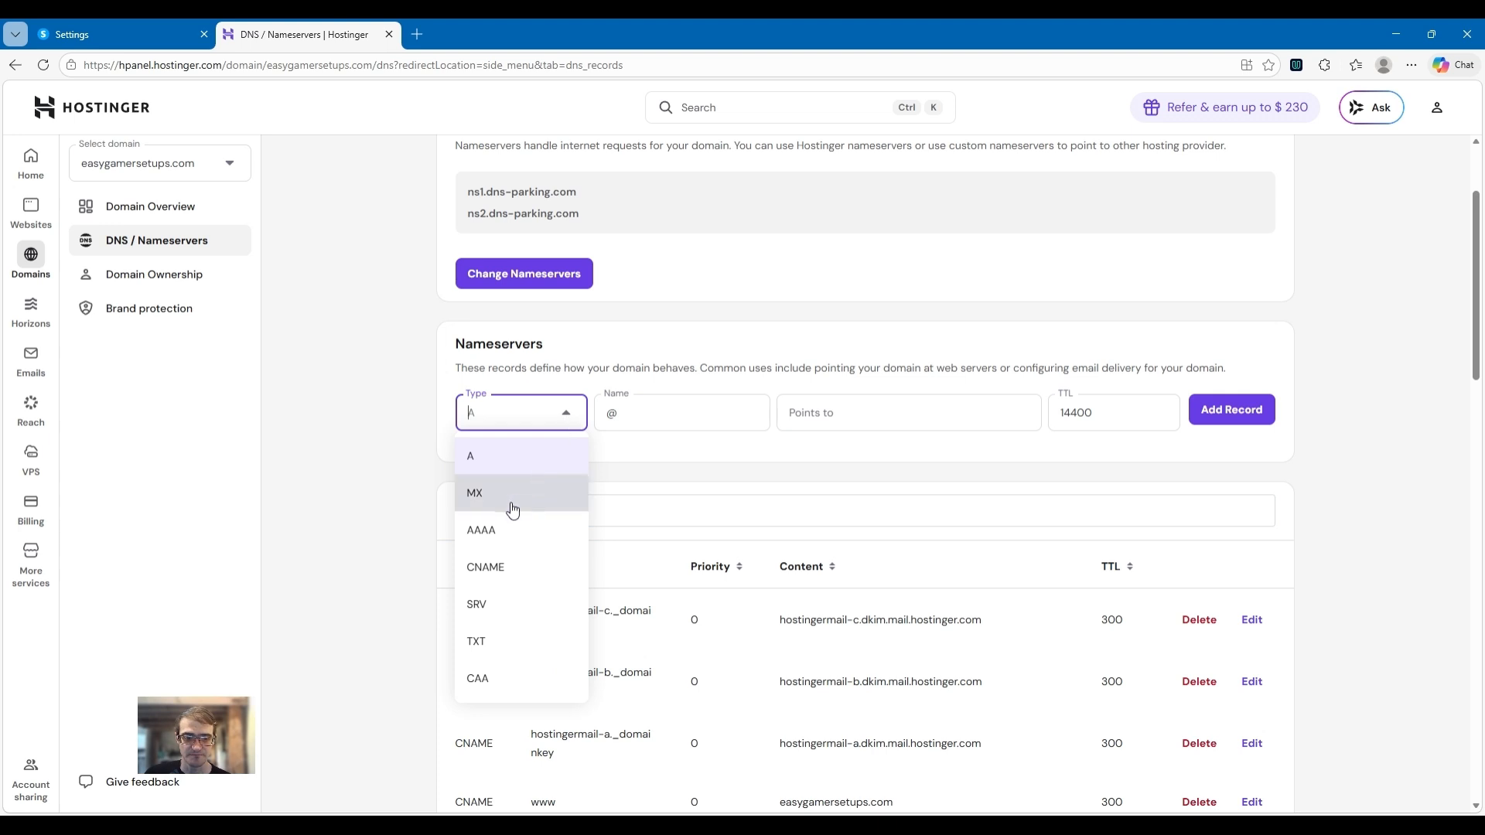
click(496, 576)
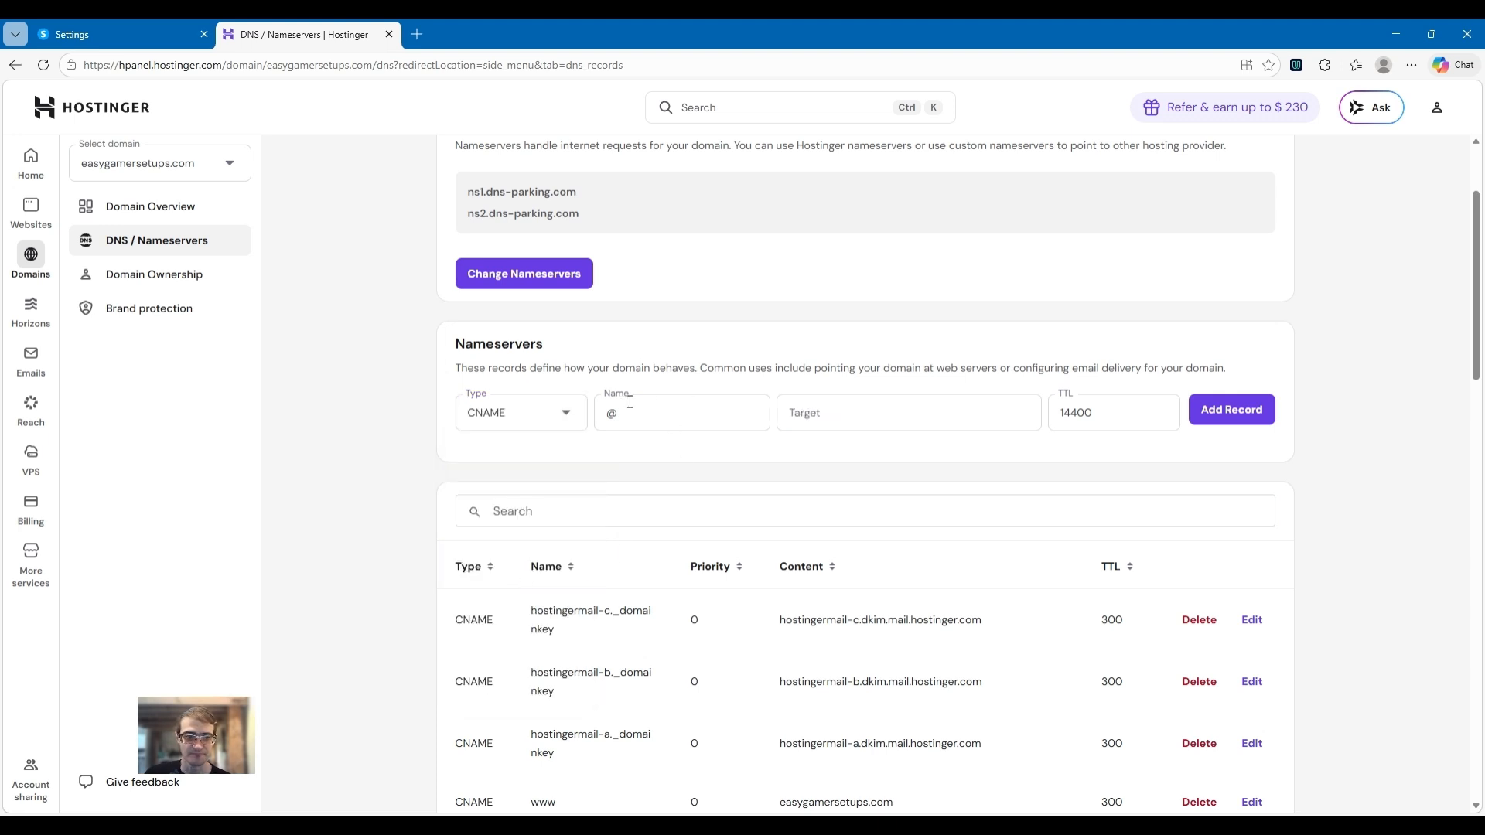
click(83, 31)
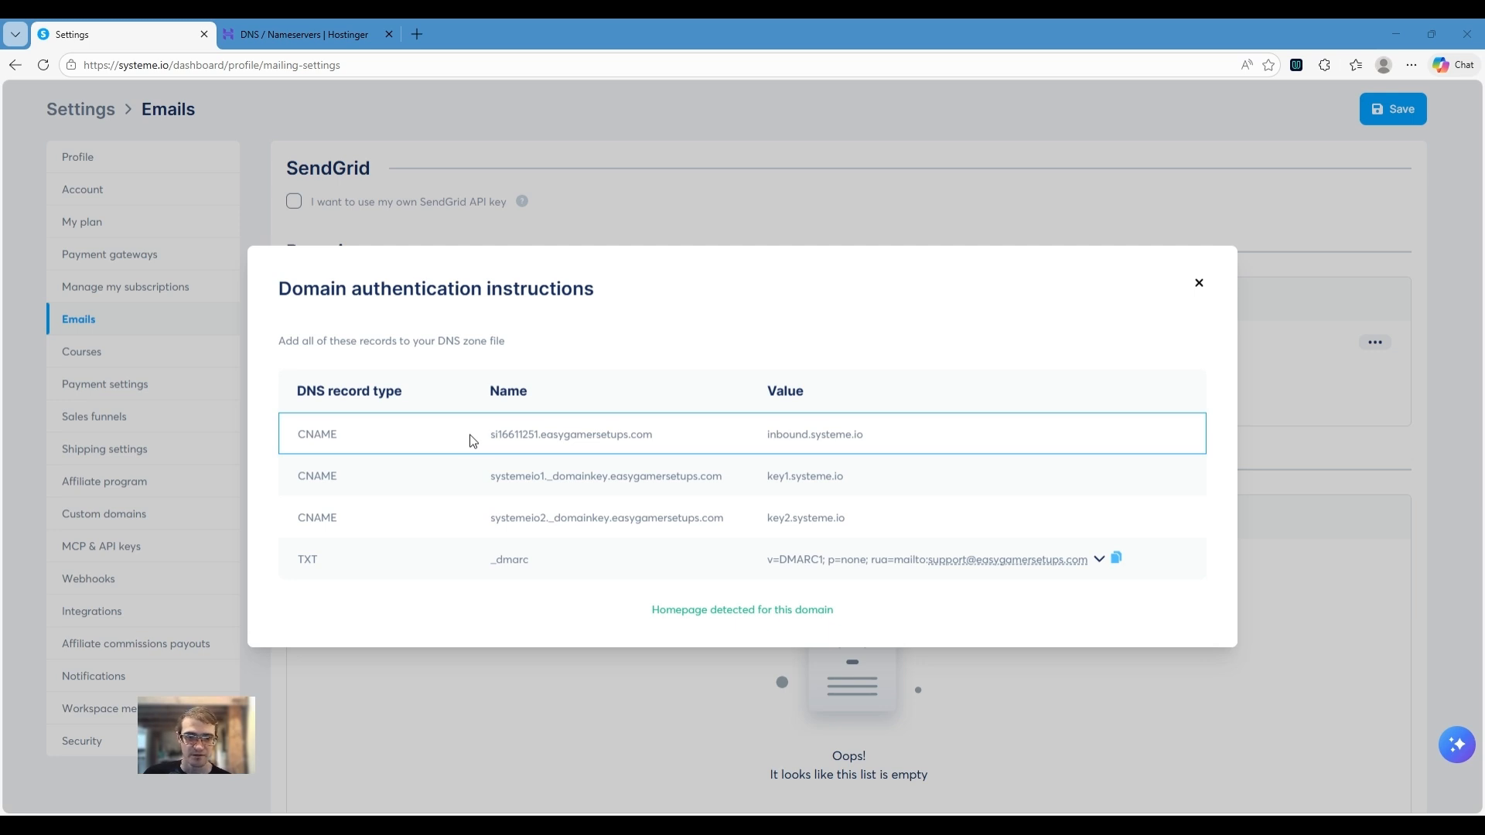
drag(487, 436, 543, 444)
key(ctrl+c)
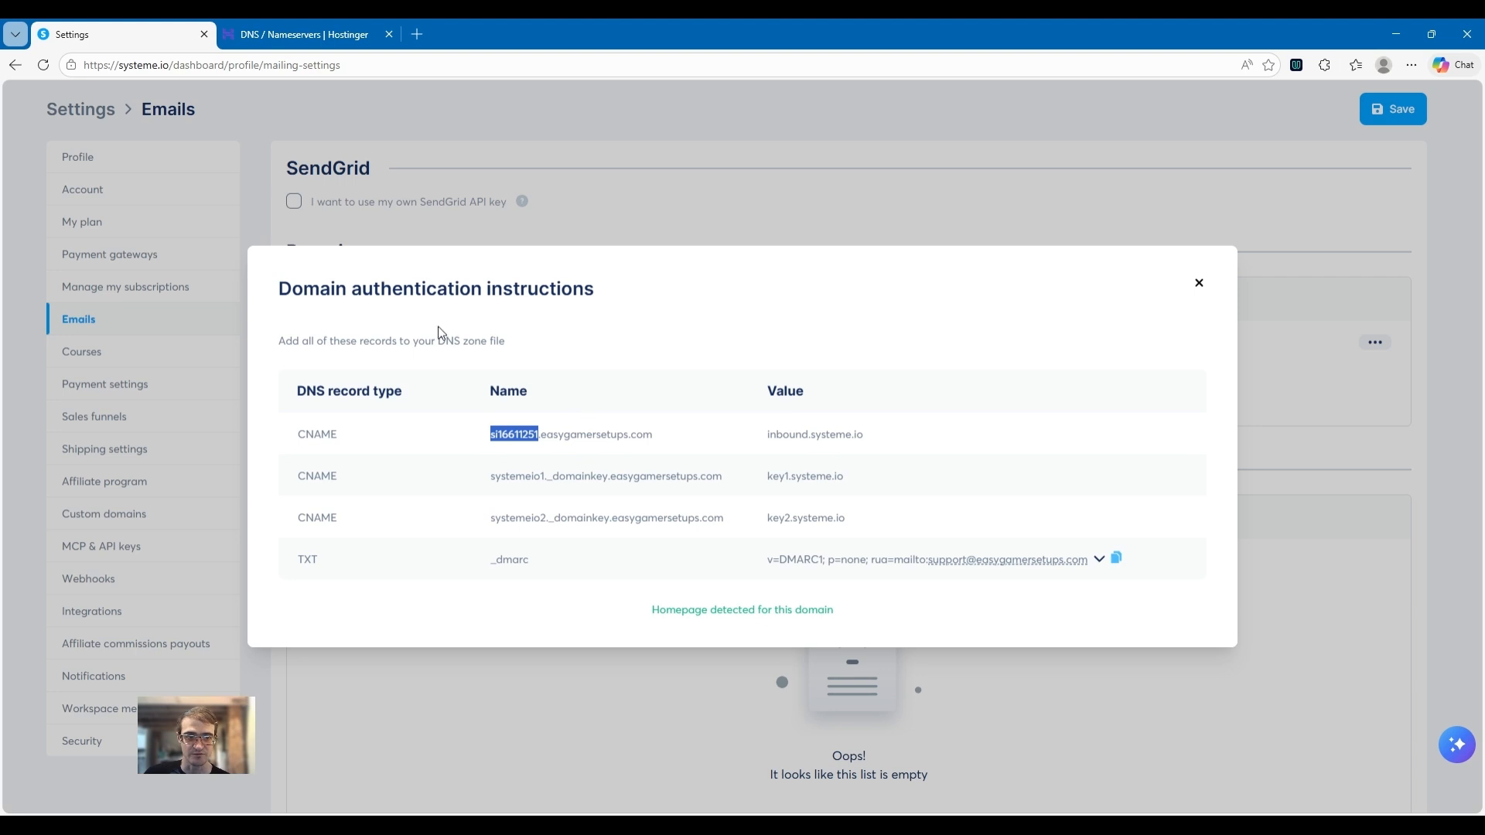
click(277, 34)
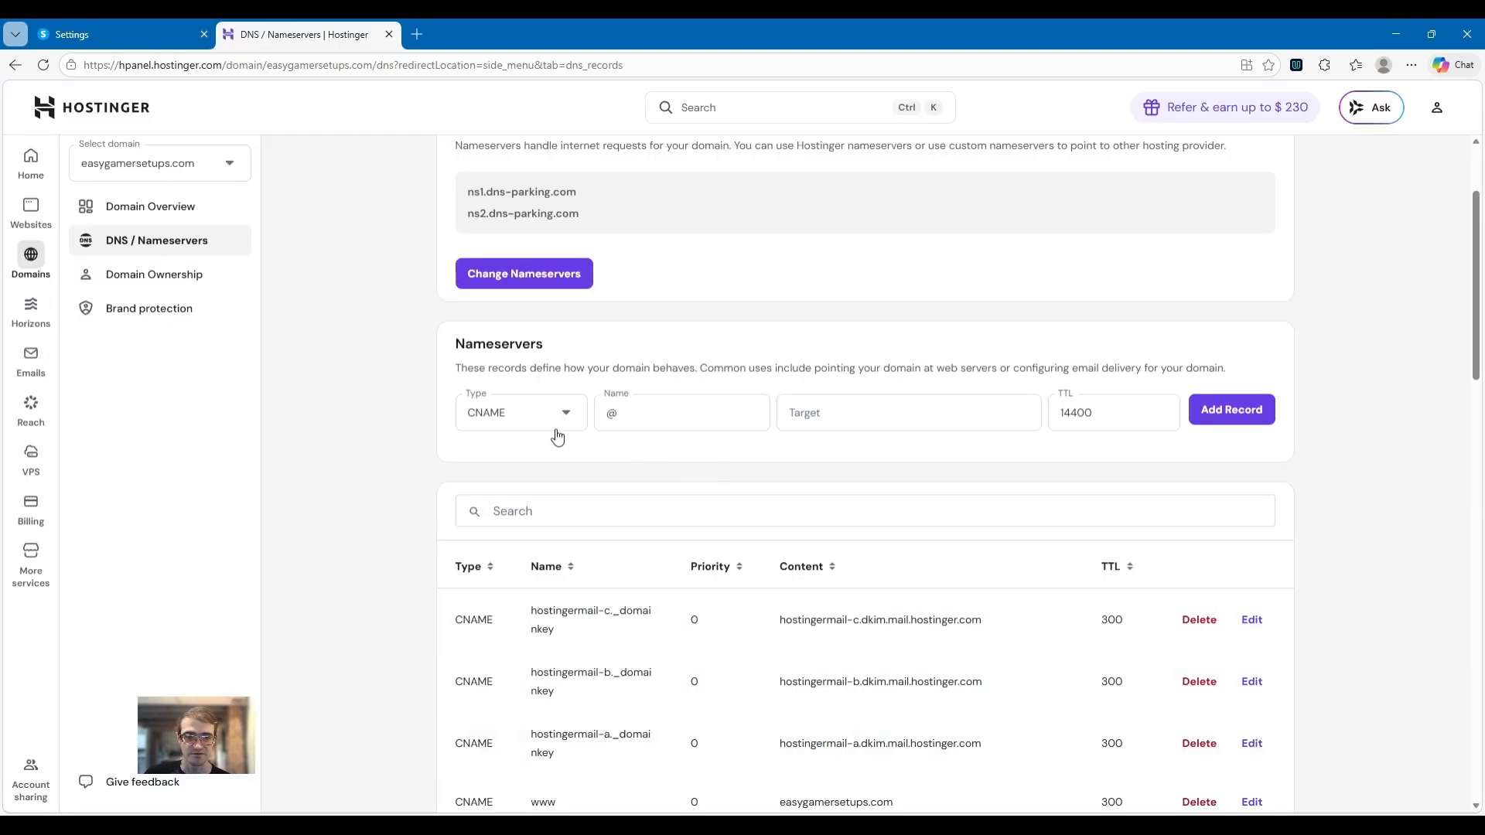
click(655, 414)
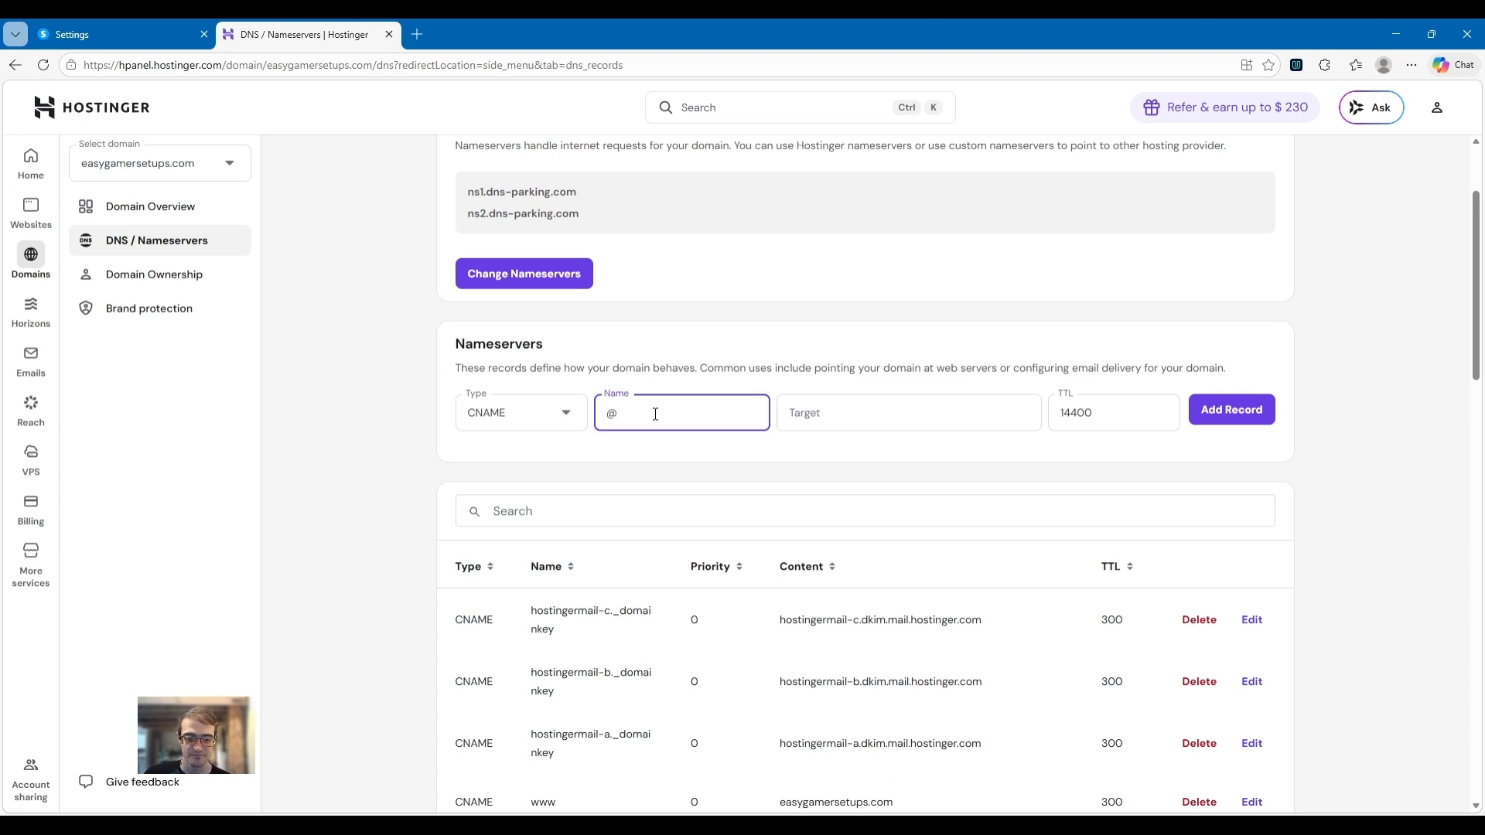
key(BackSpace)
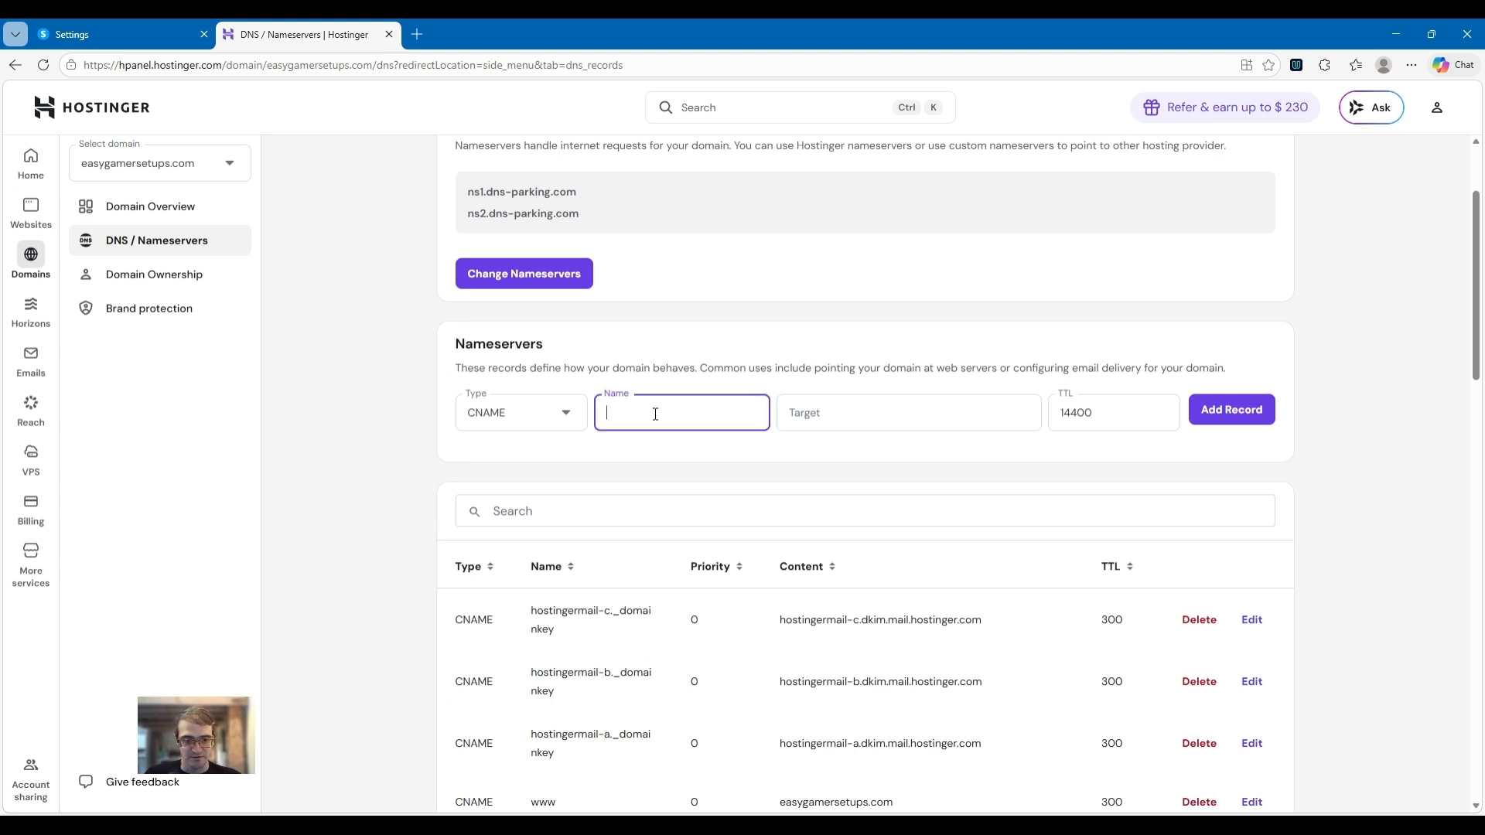
key(ctrl+v)
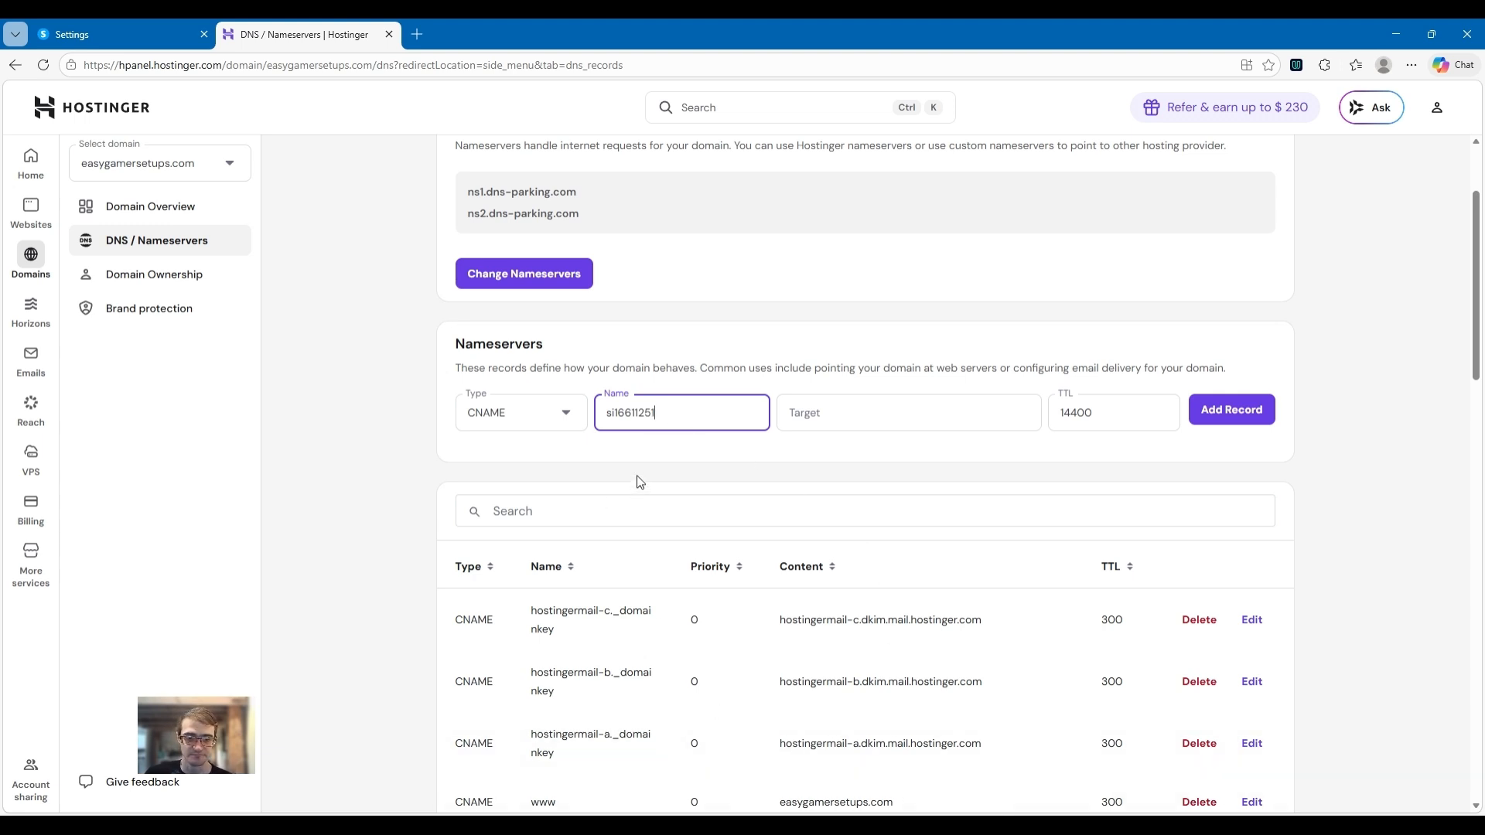
Step: Copy inbound.systeme.io from the systeme.io instructions into the CNAME record's target in Hostinger and add the record
click(142, 25)
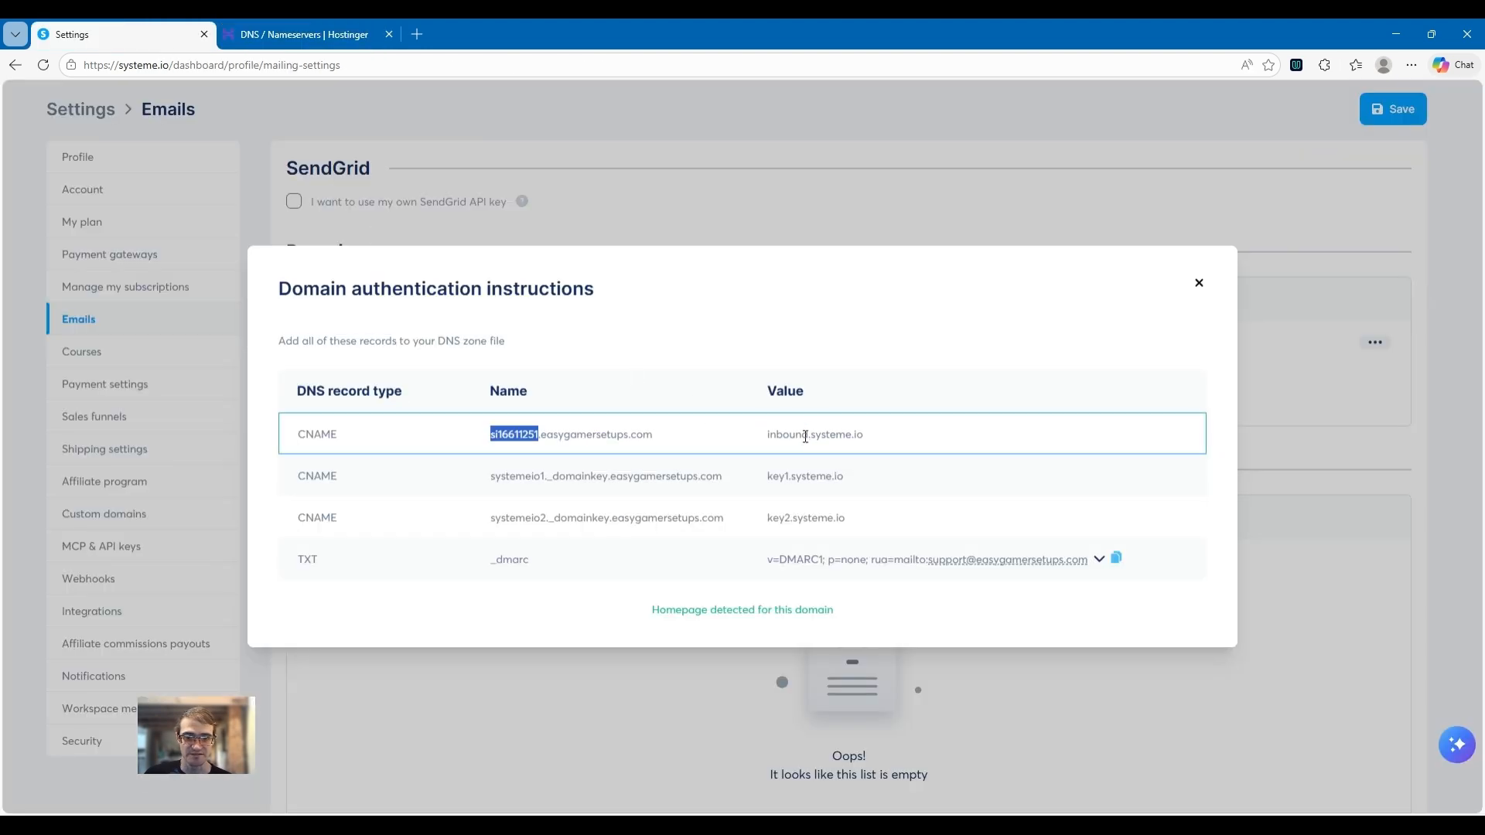
click(783, 434)
drag(768, 443, 870, 436)
key(ctrl+c)
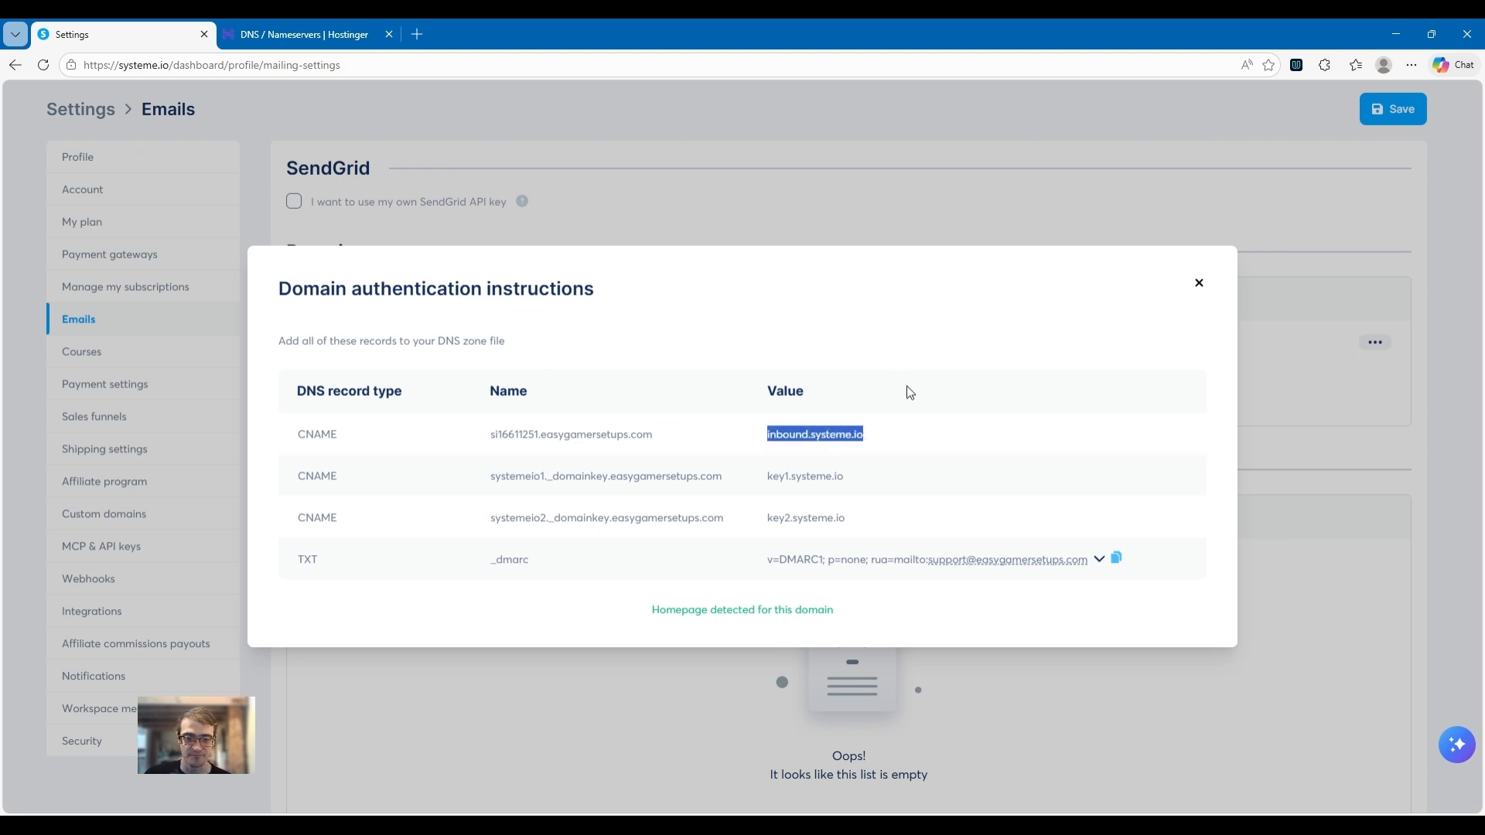
click(315, 33)
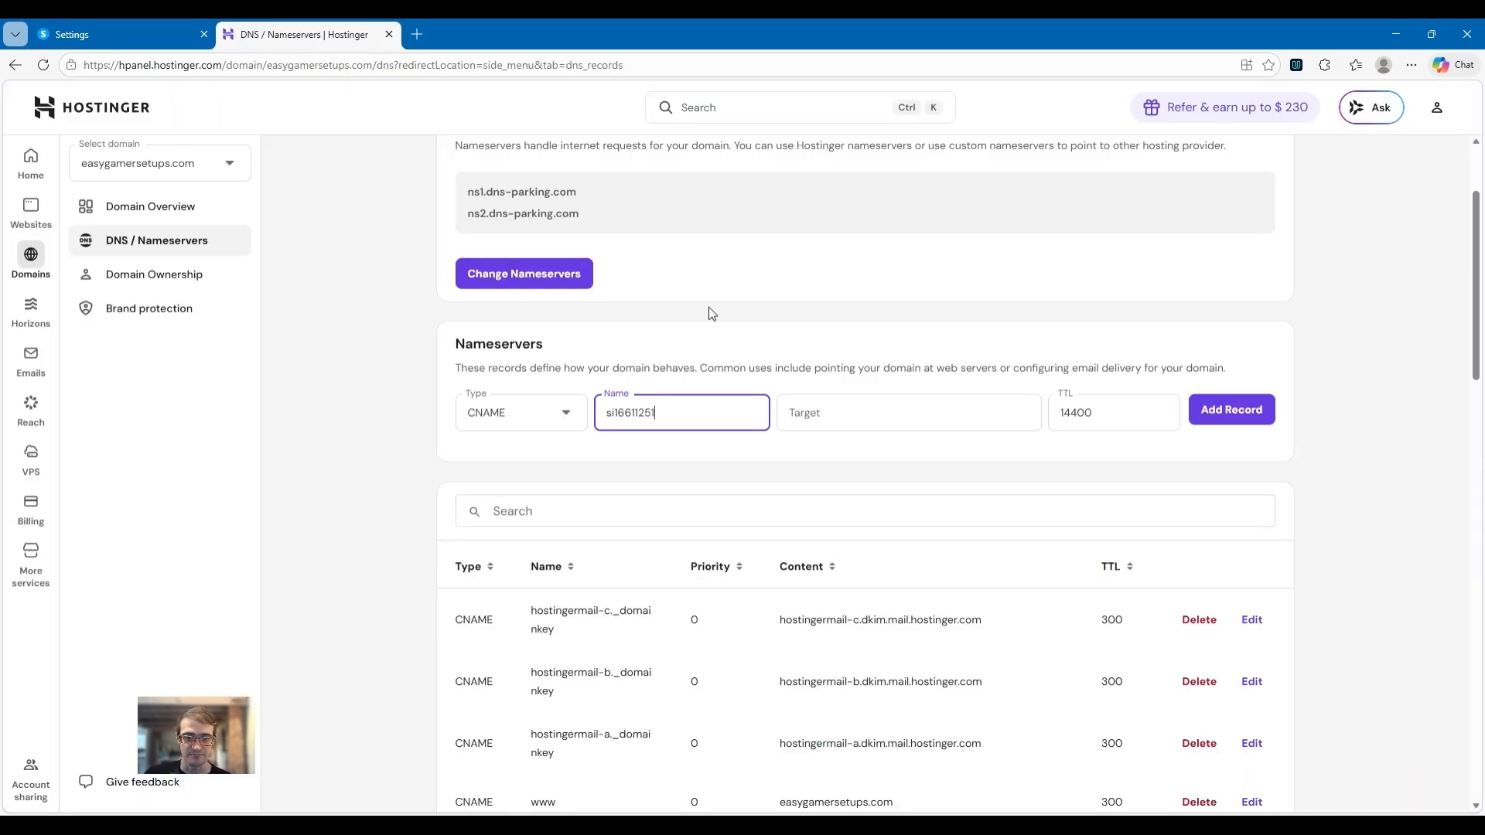
click(838, 416)
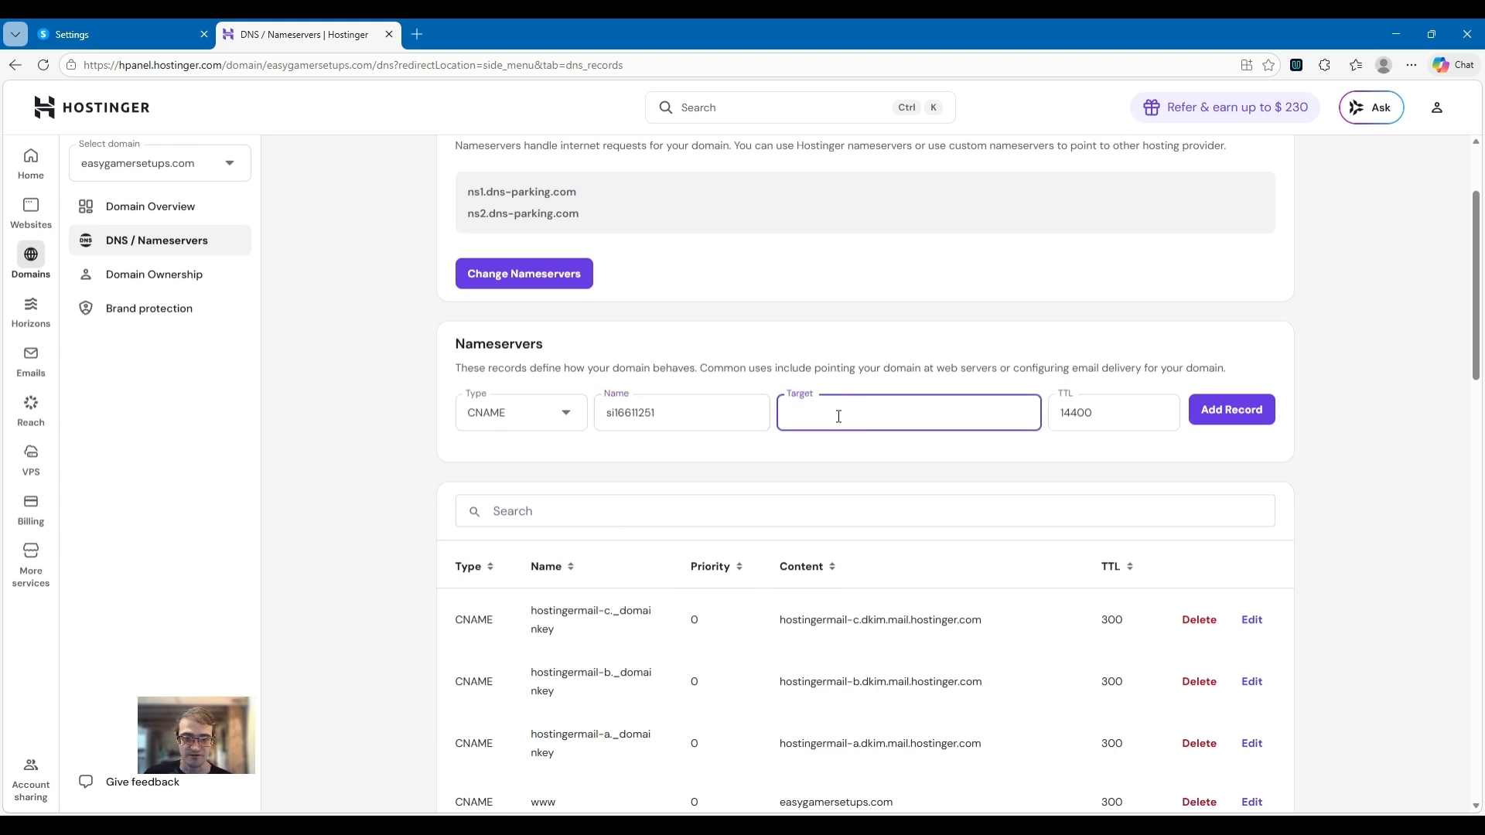
key(ctrl+v)
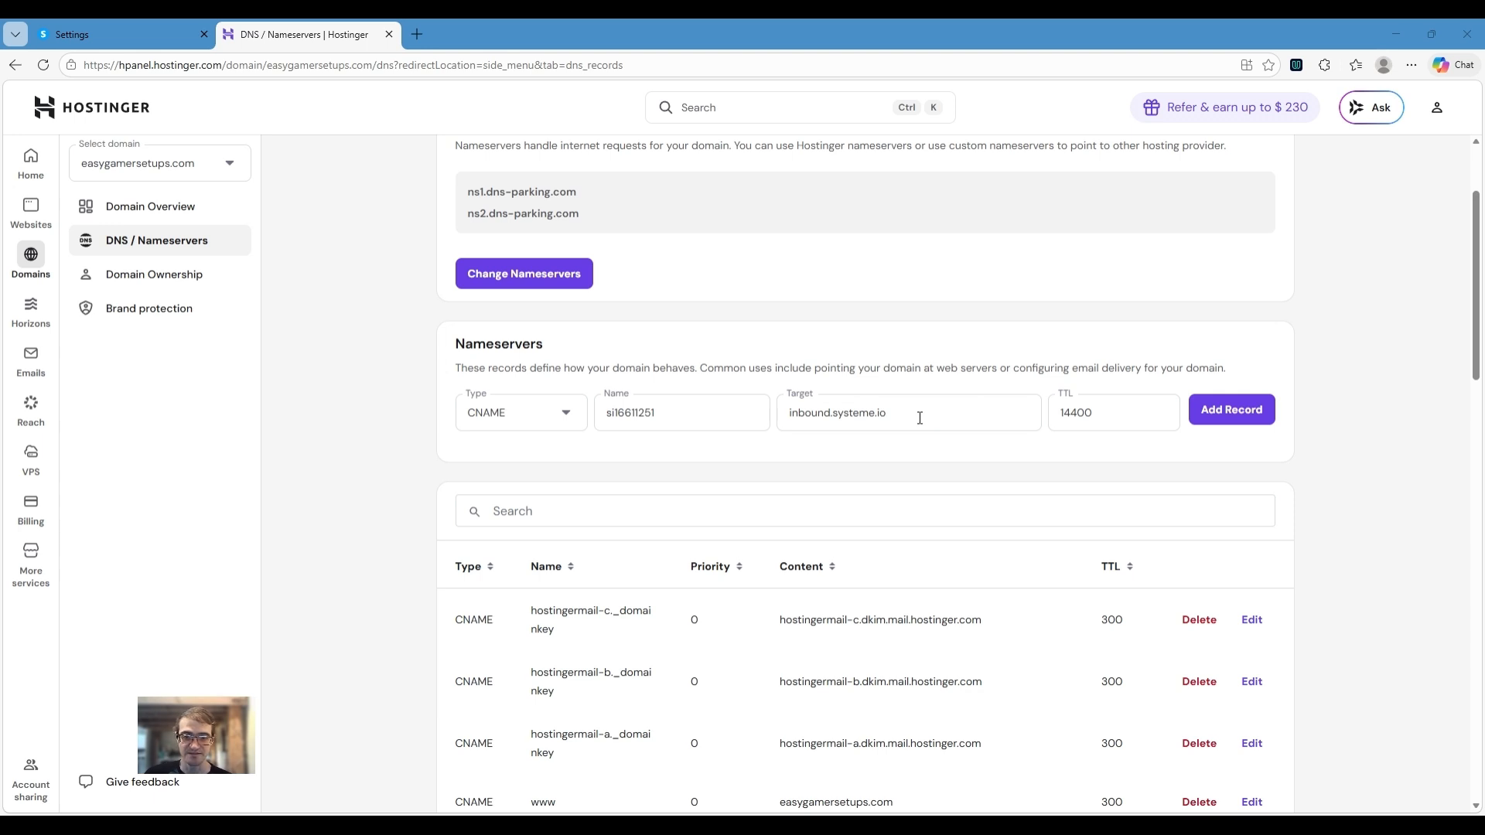
click(909, 412)
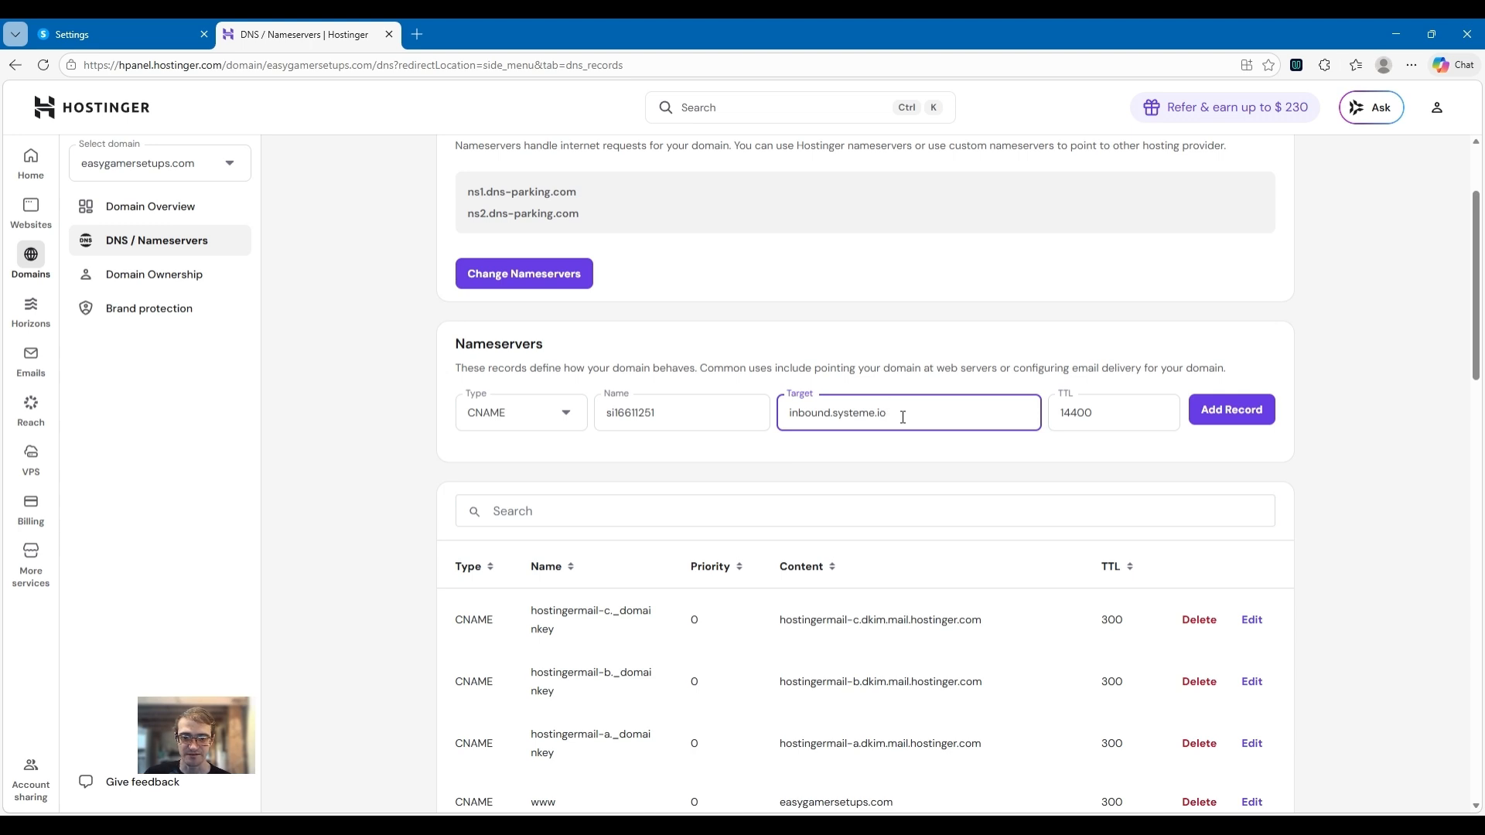
click(1240, 416)
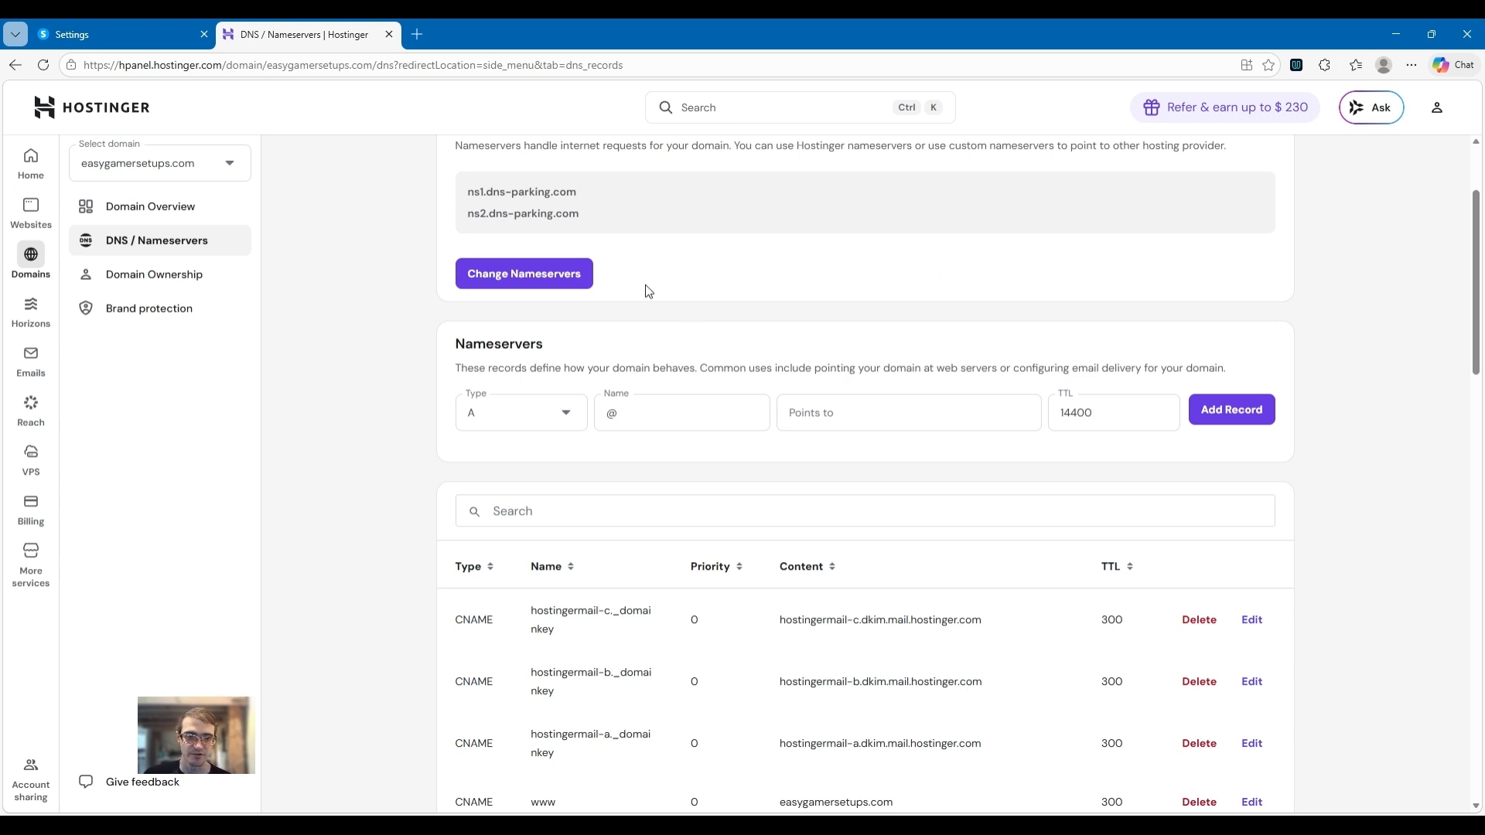
Step: Start another CNAME record in Hostinger, using the second systeme.io record's name without the domain, systemeio1._domainkey
click(563, 418)
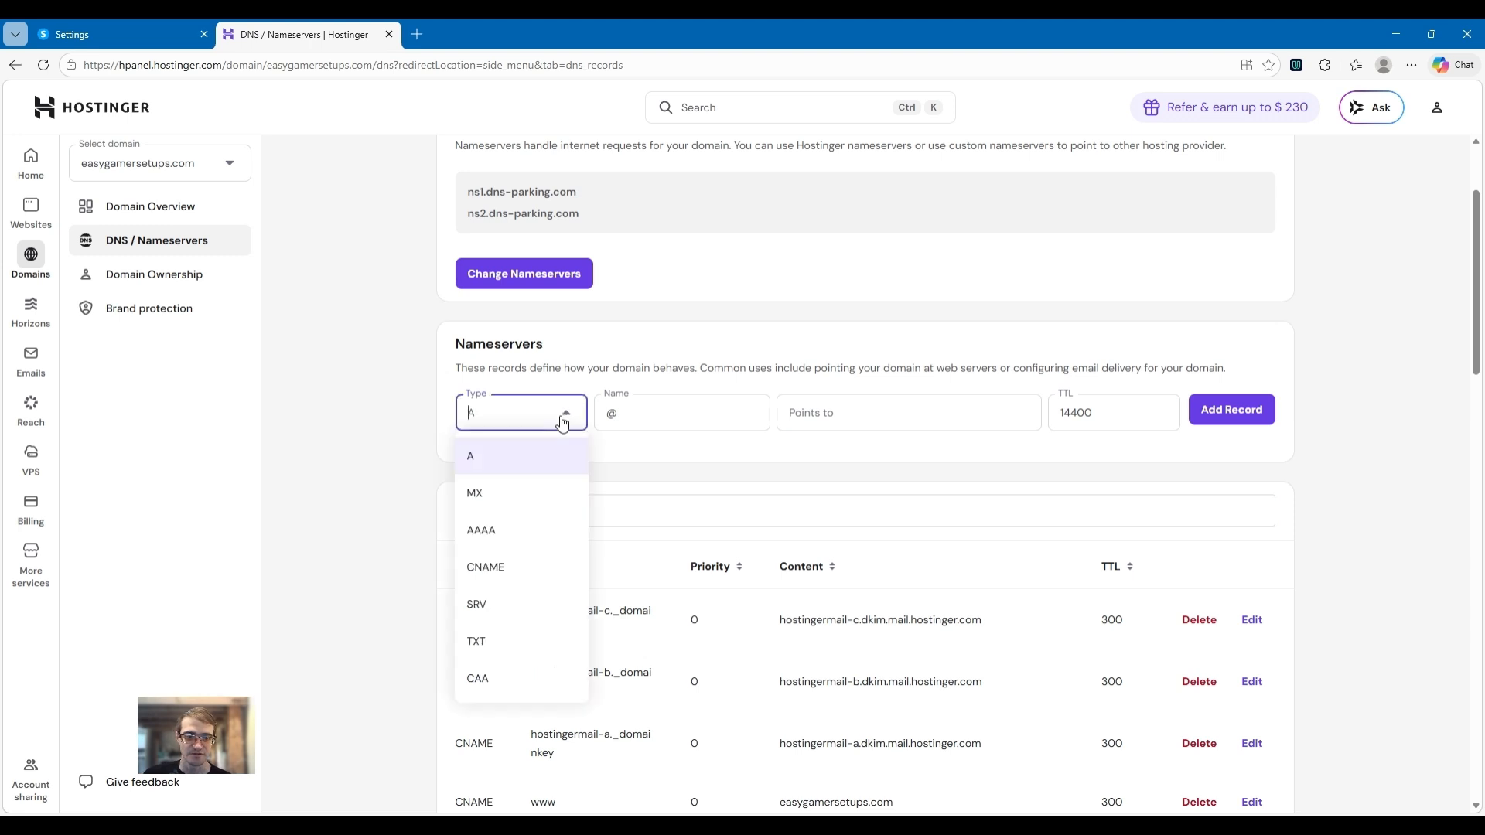
click(494, 572)
click(129, 45)
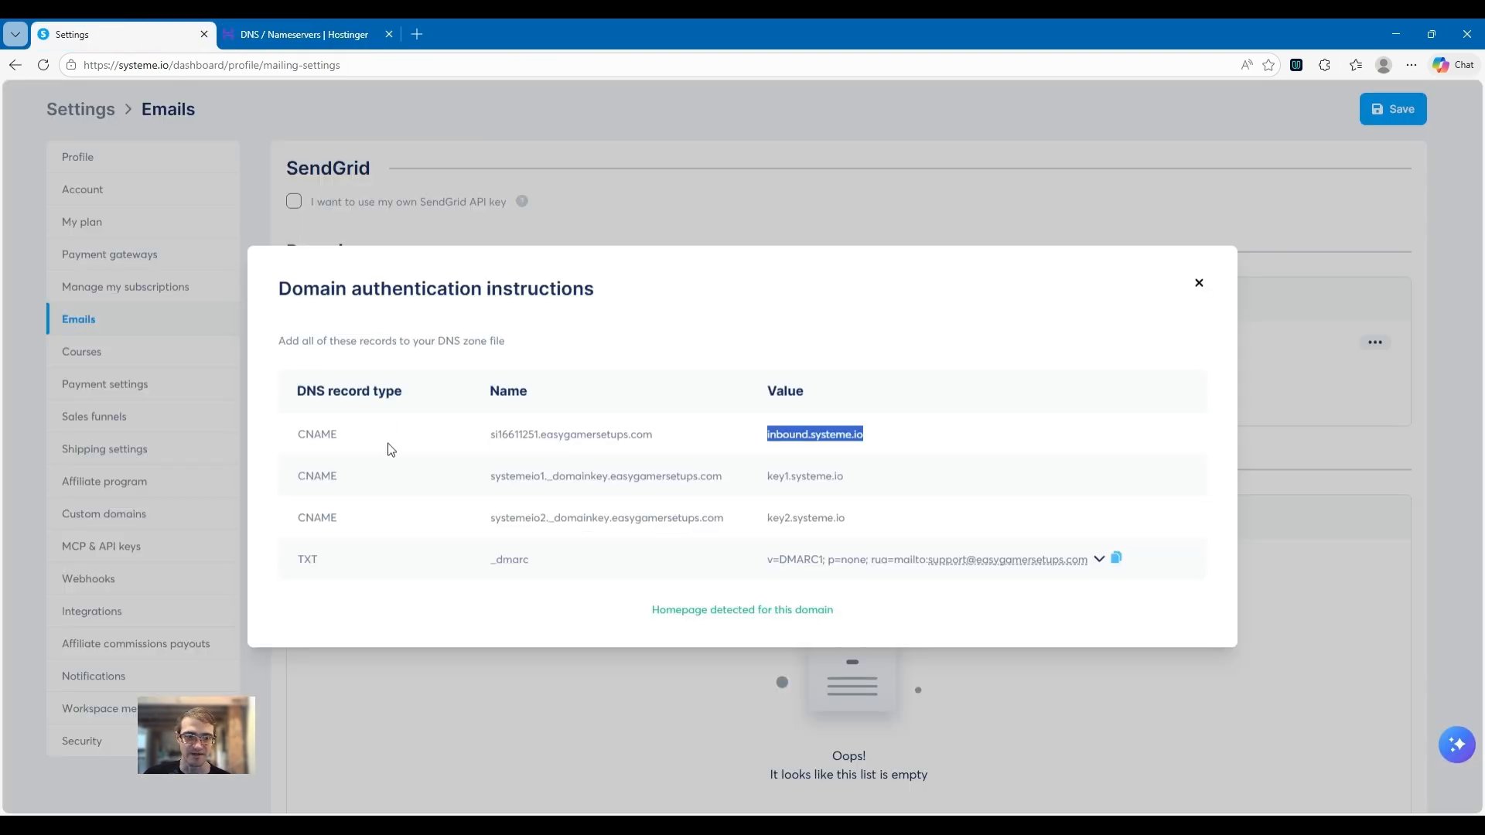
click(492, 475)
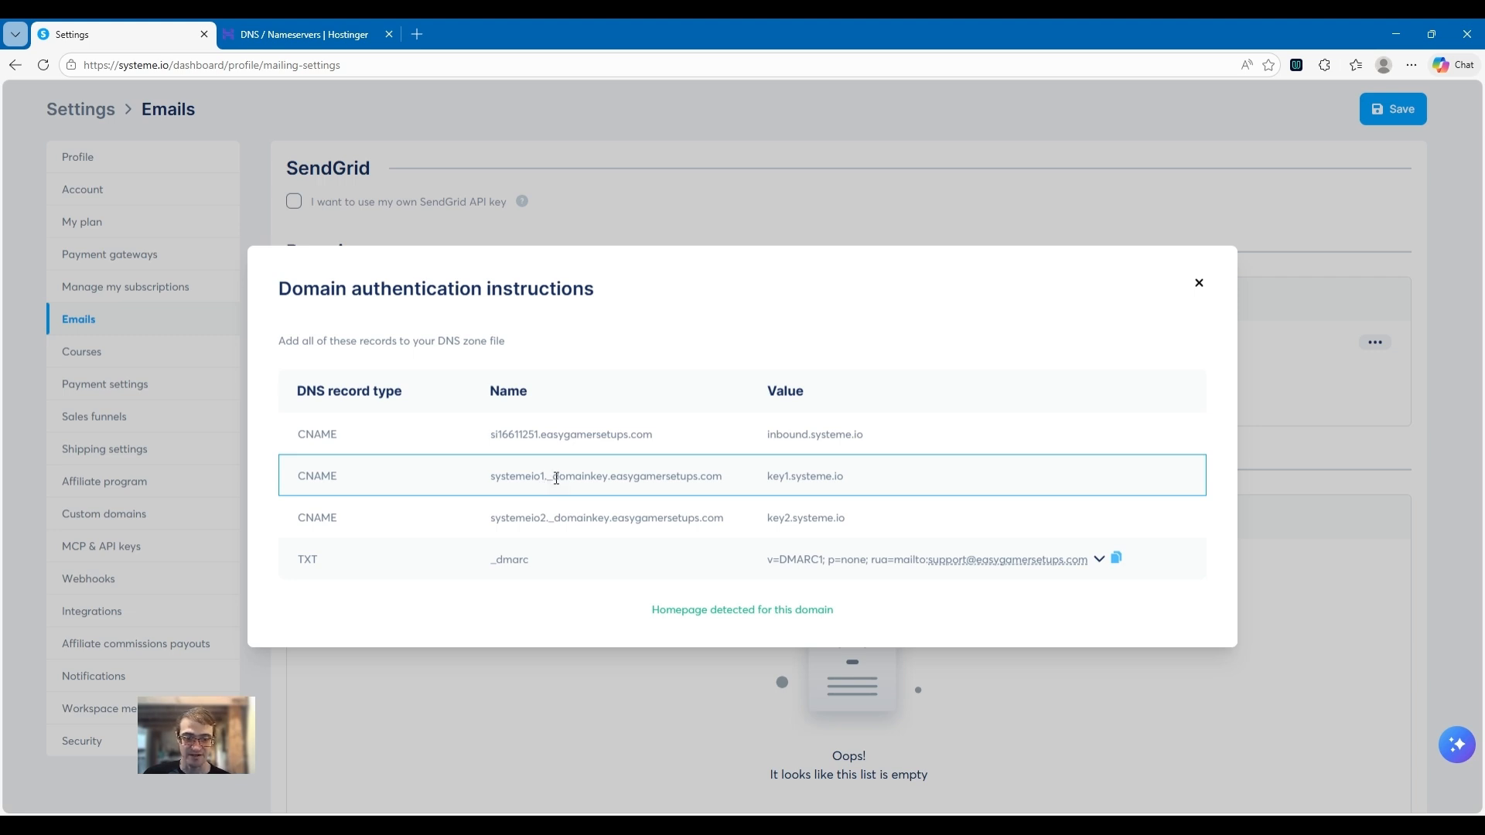
drag(490, 476, 609, 489)
key(ctrl+c)
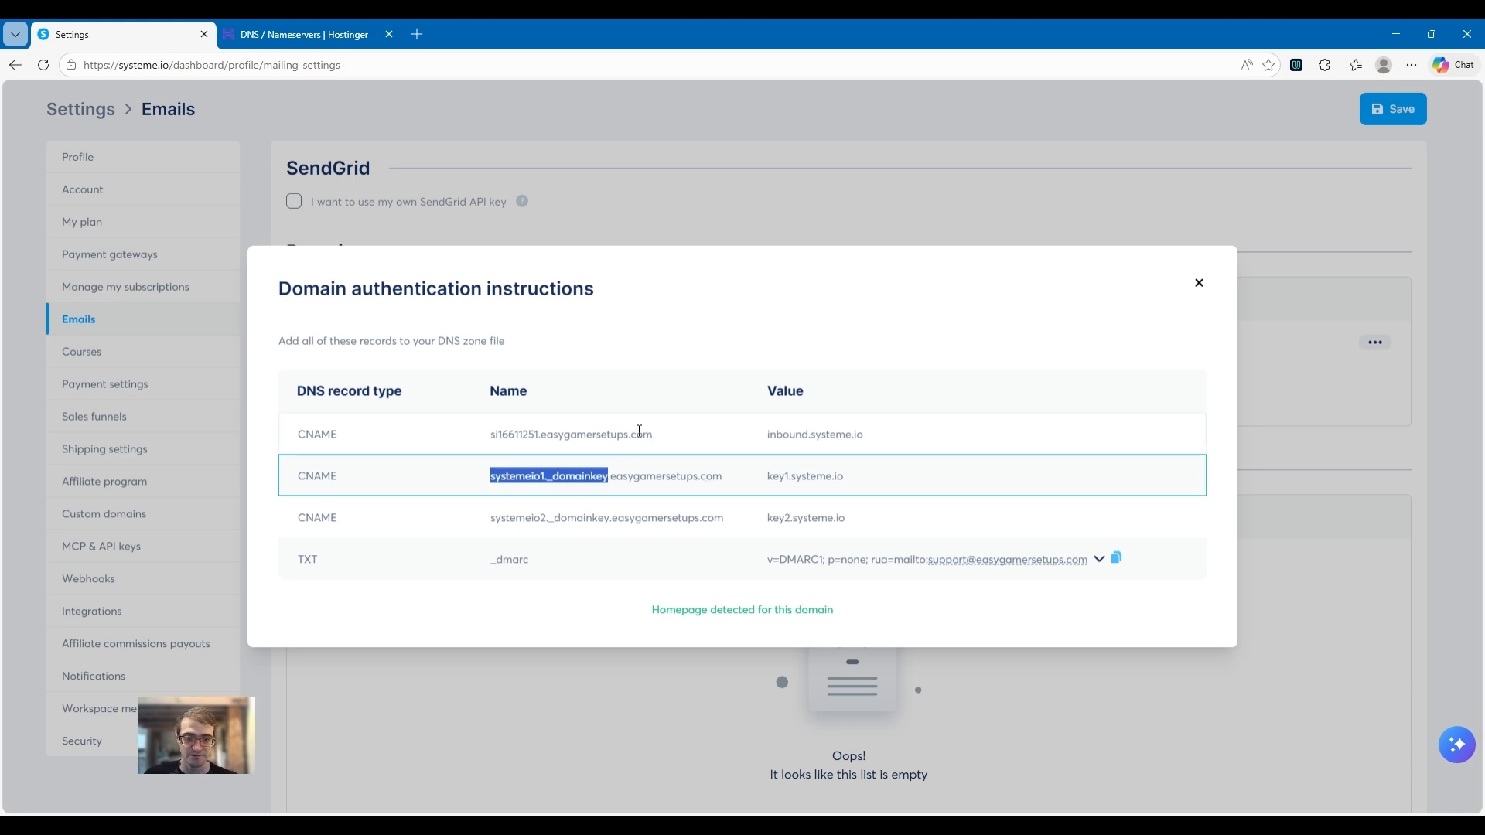
key(ctrl+Tab)
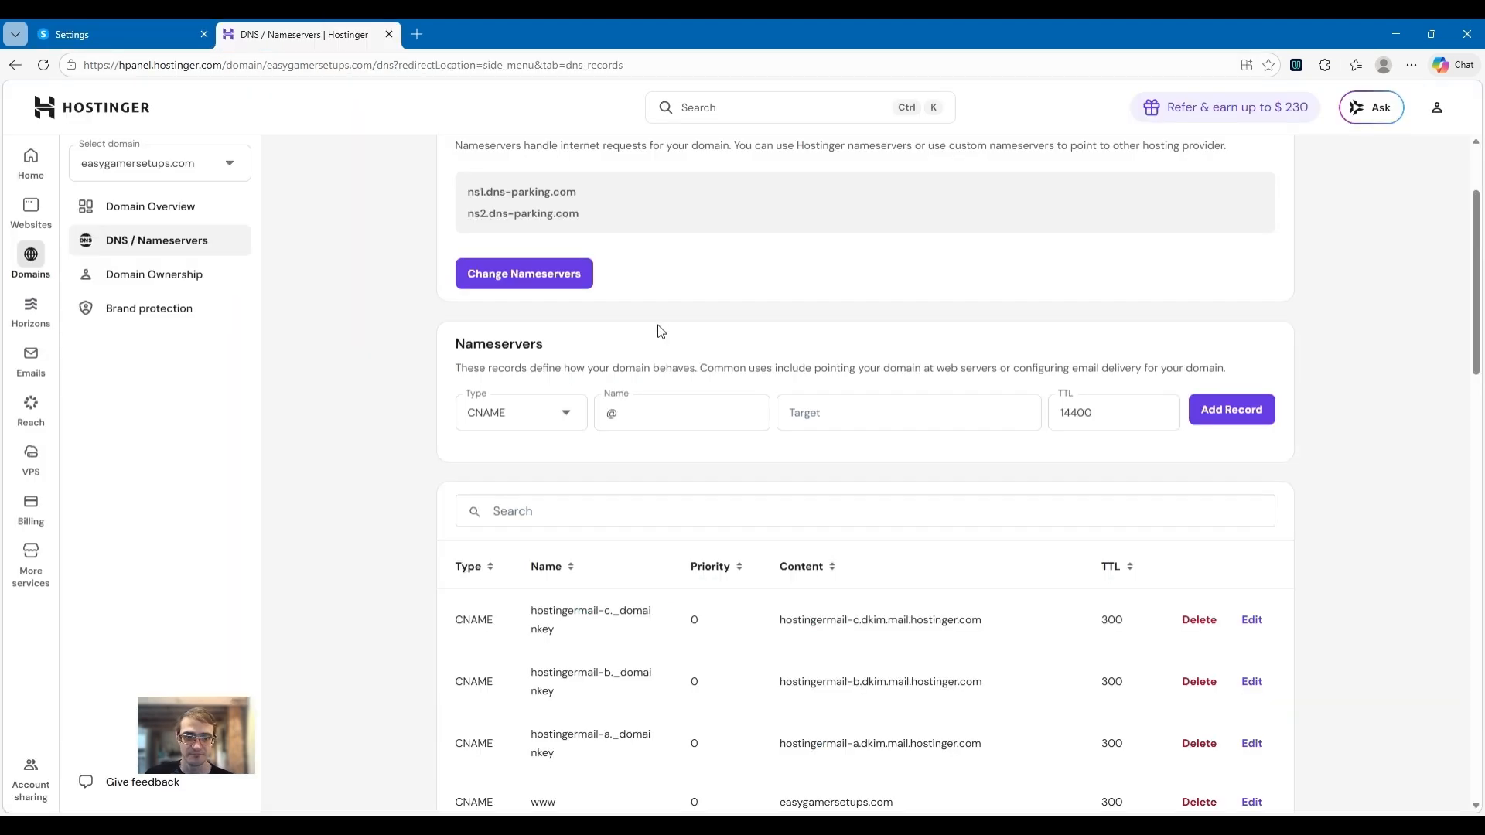
click(657, 418)
key(BackSpace)
key(ctrl+v)
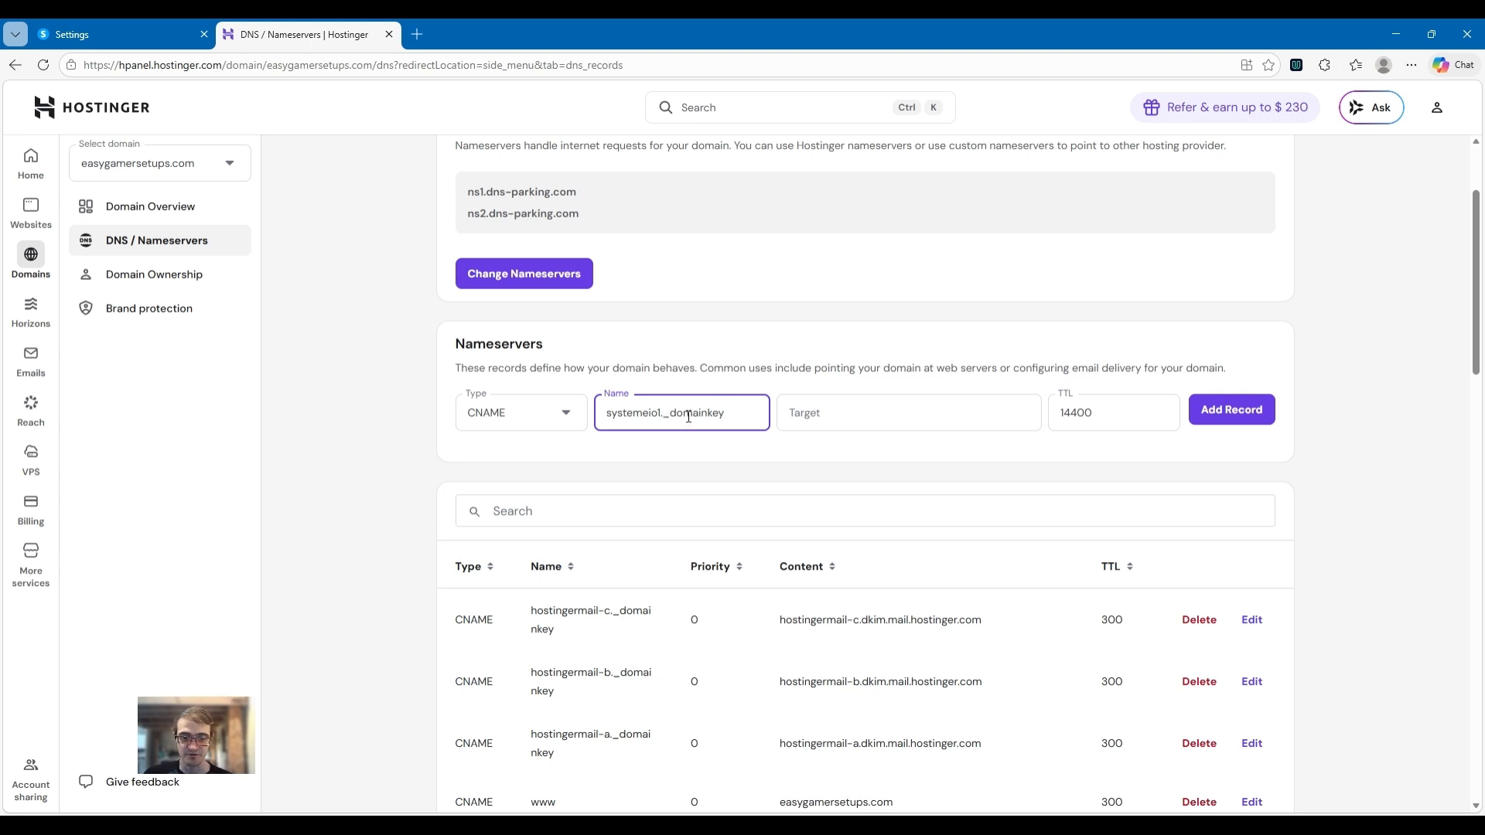
Step: Copy key1.systeme.io from the systeme.io instructions into the systemeio1._domainkey record's target in Hostinger and add the record
click(811, 418)
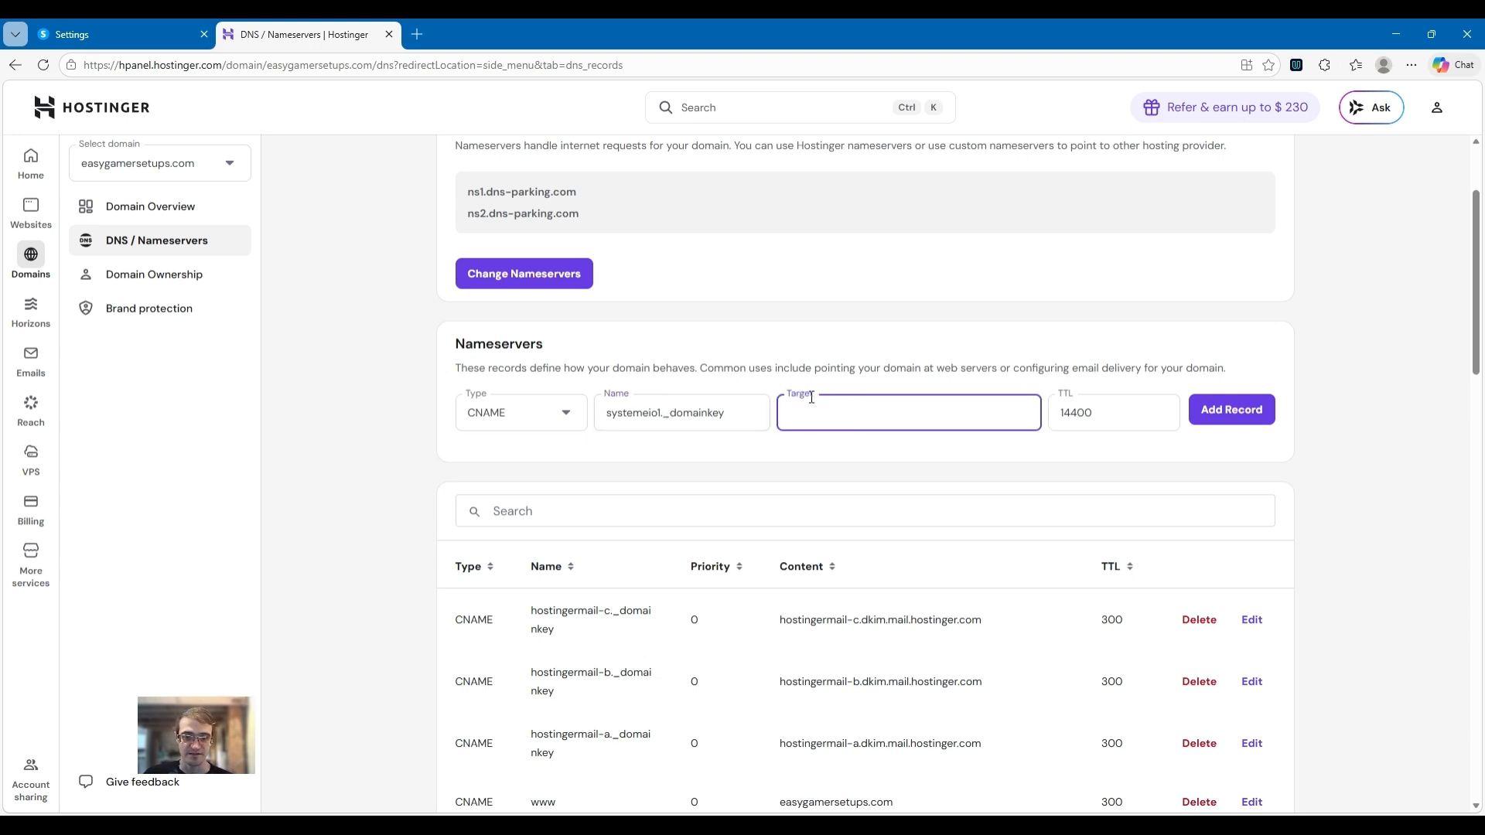
click(83, 25)
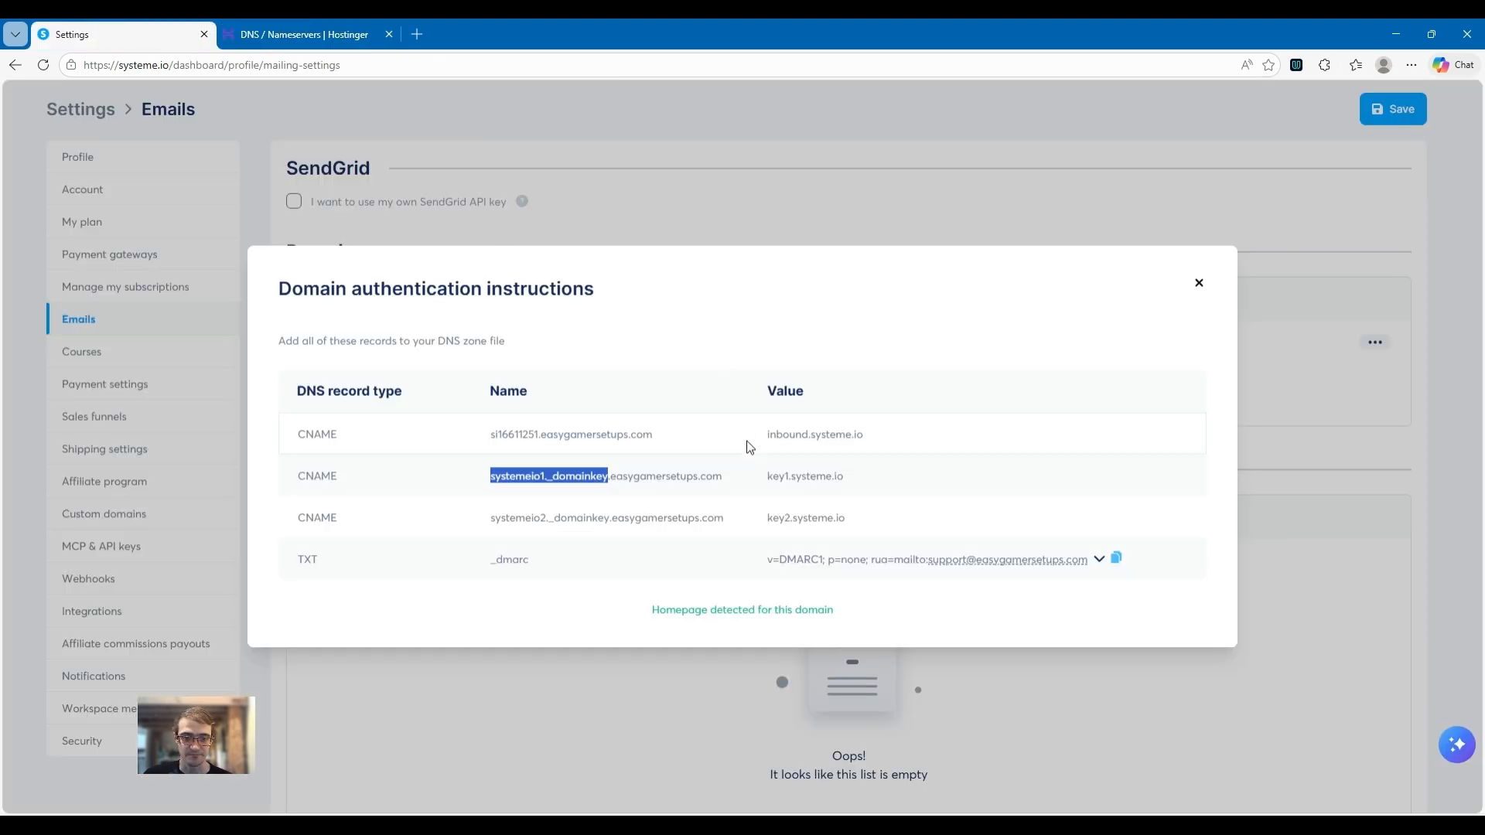
click(804, 478)
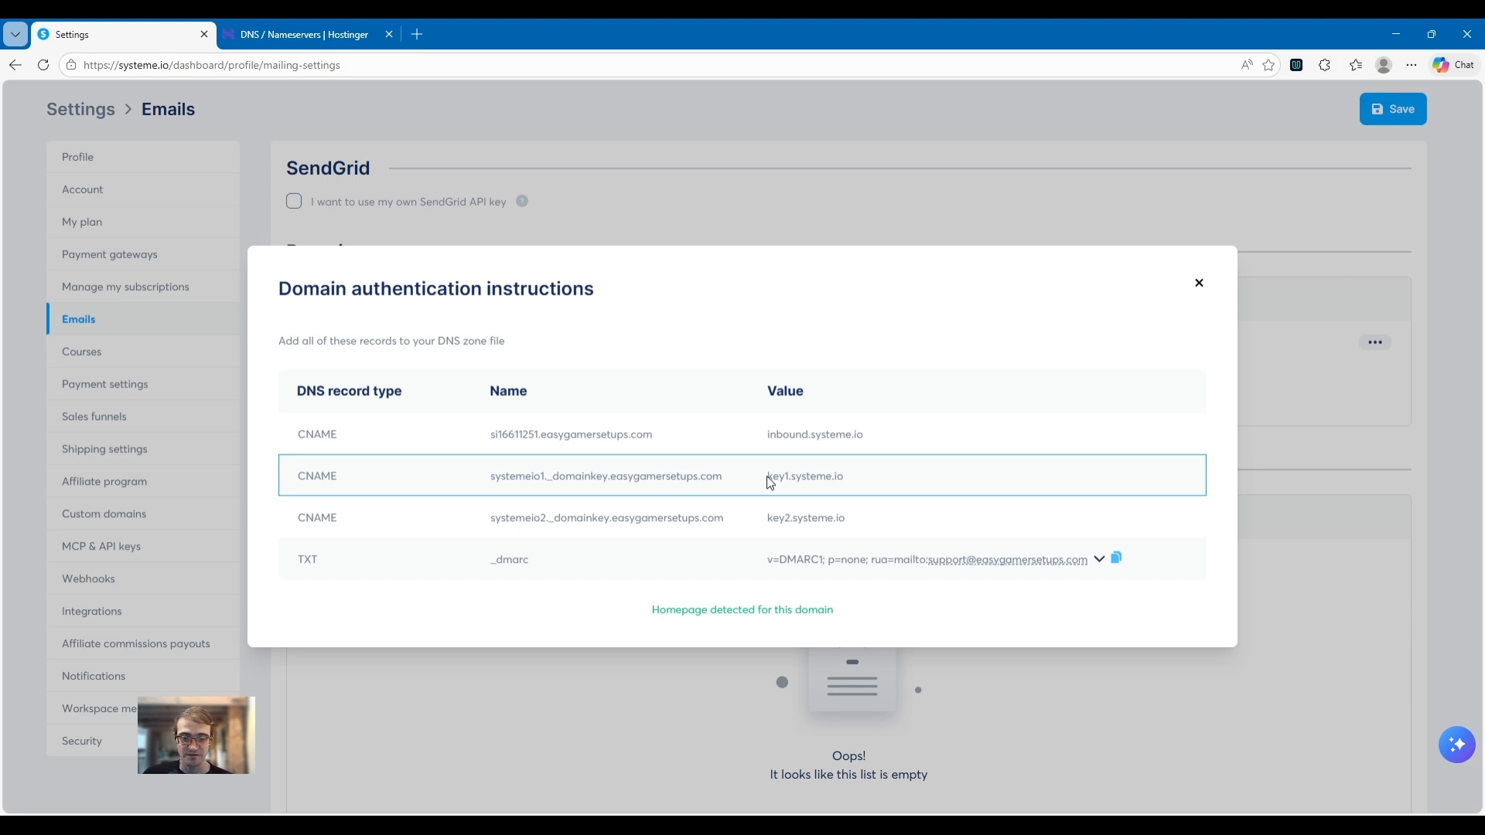
drag(769, 481, 852, 495)
key(ctrl+c)
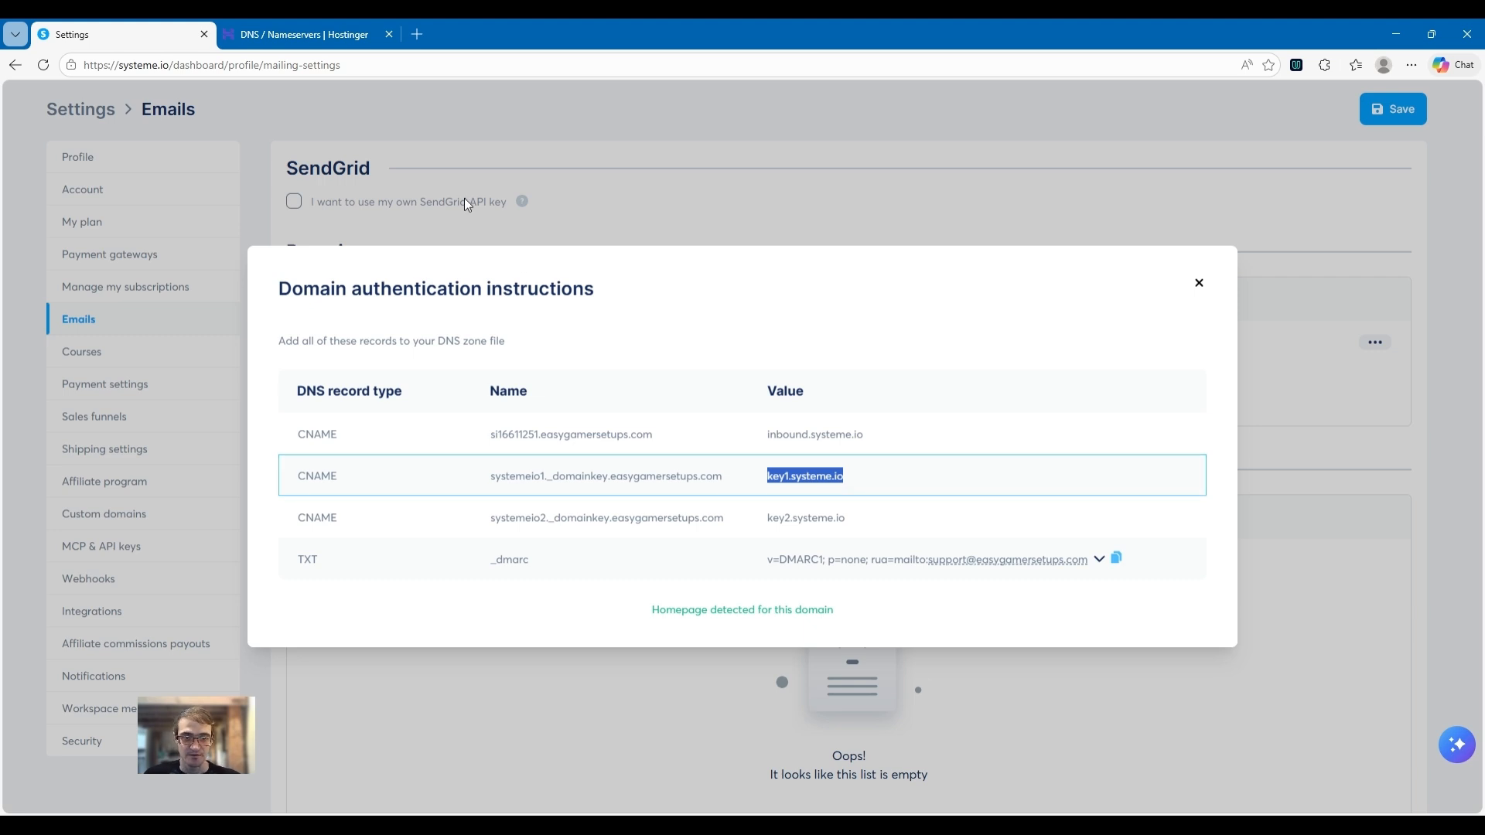
click(301, 34)
key(ctrl+v)
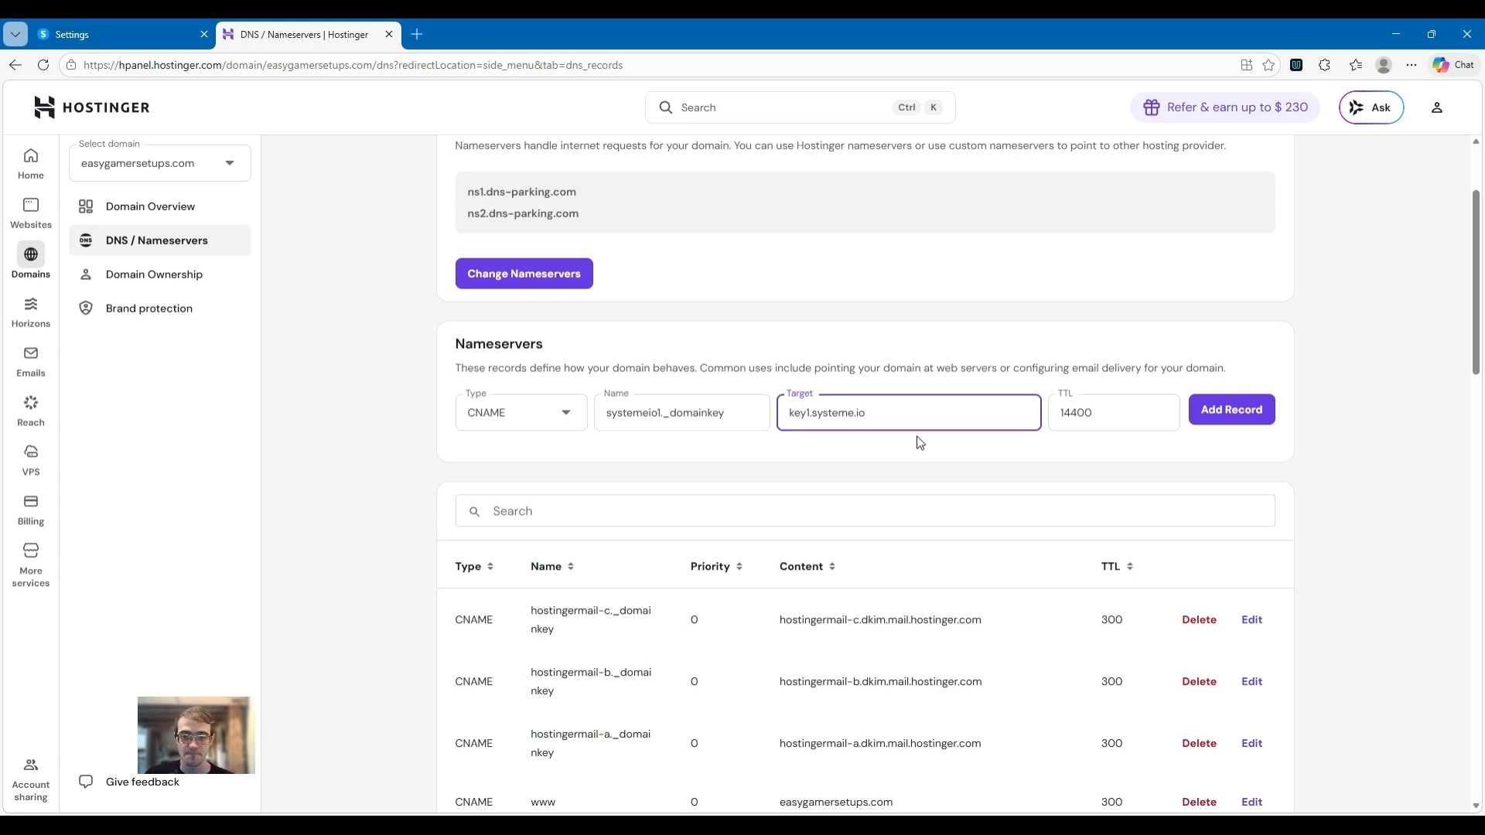
click(1236, 413)
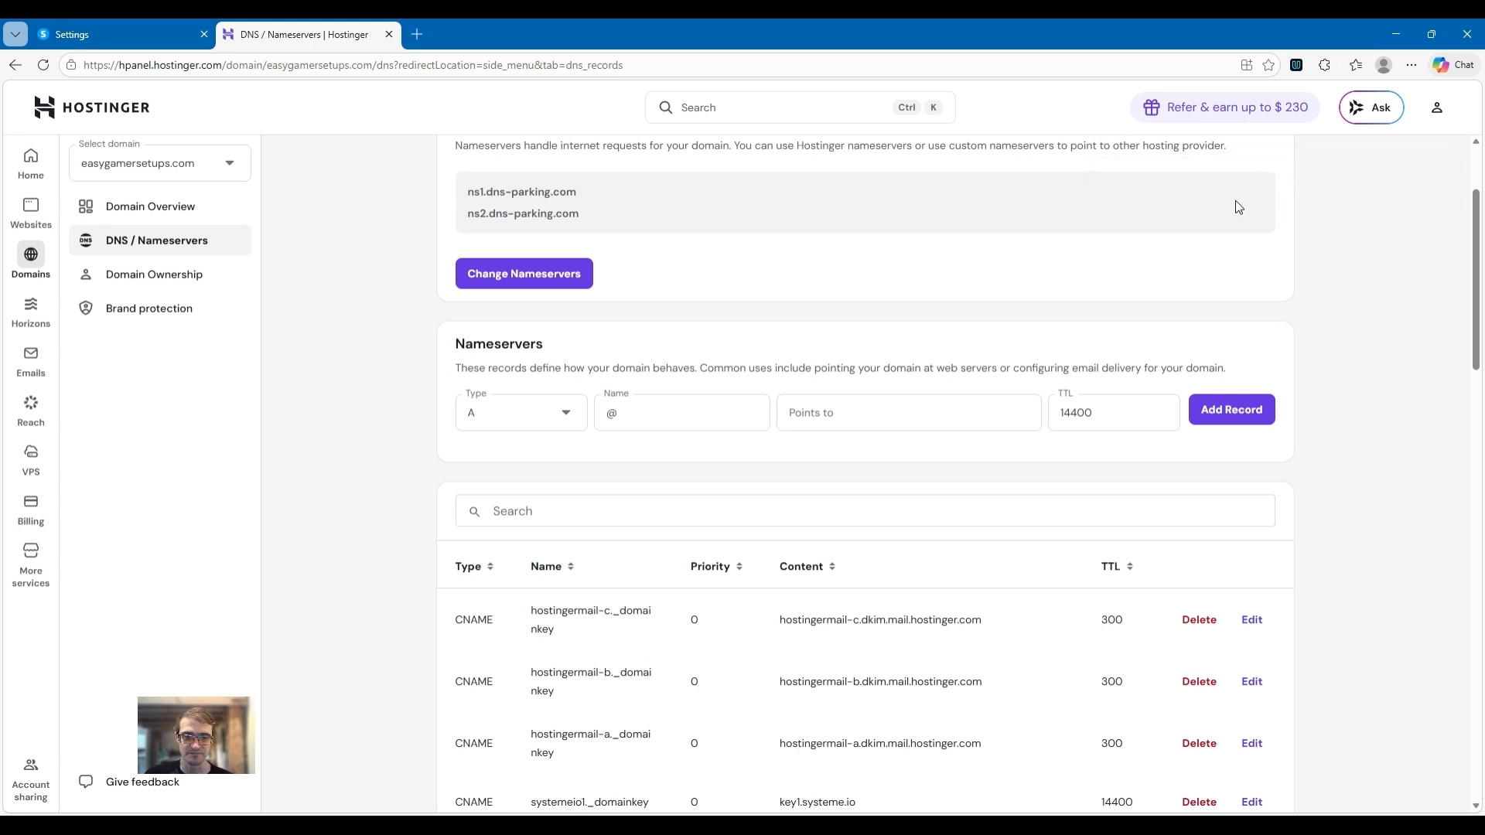
Step: Start a third CNAME record in Hostinger, using the third systeme.io record's name without the domain, systemeio2._domainkey
click(569, 423)
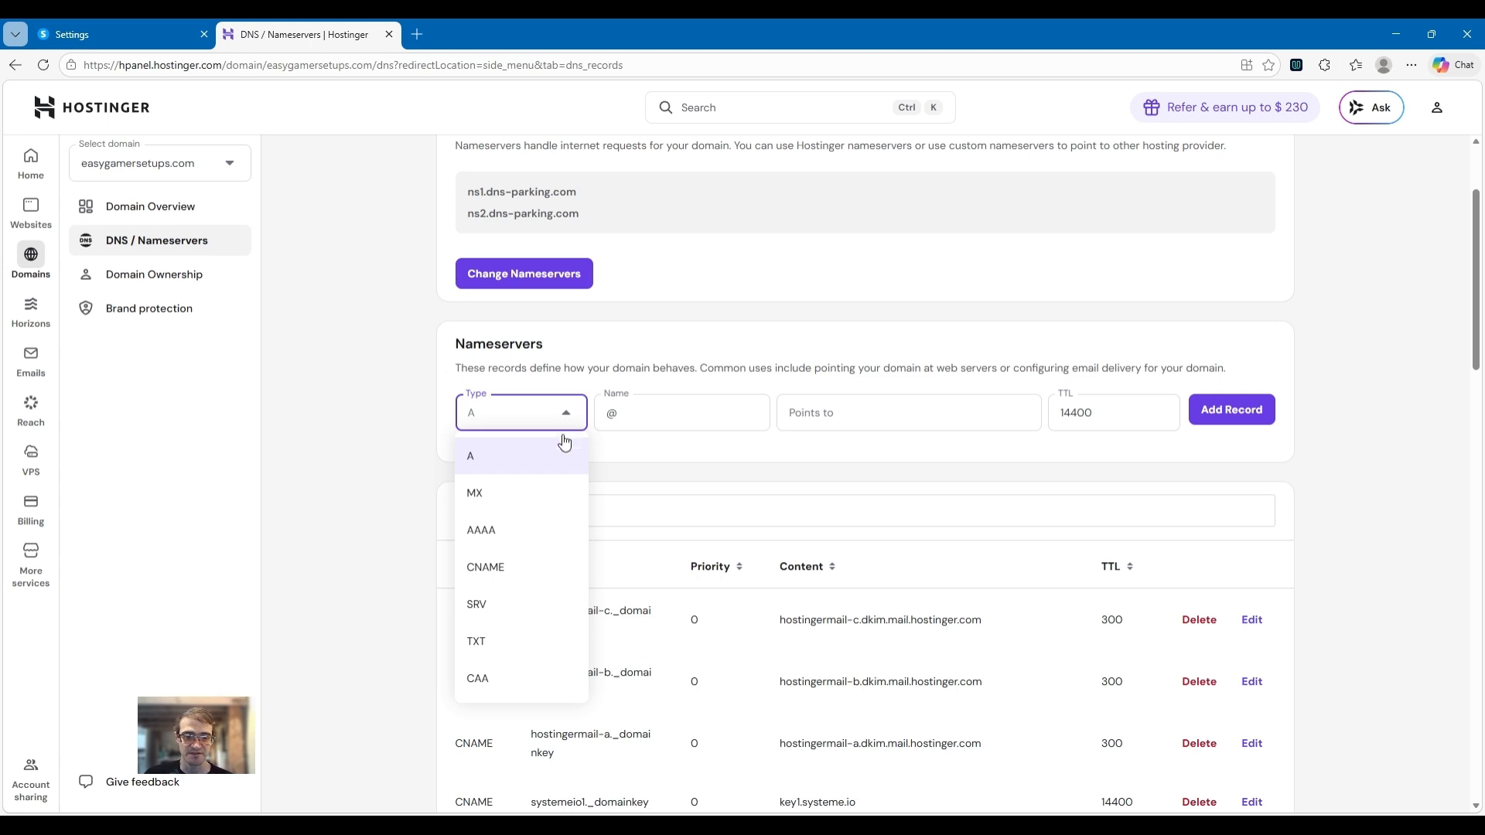
click(495, 576)
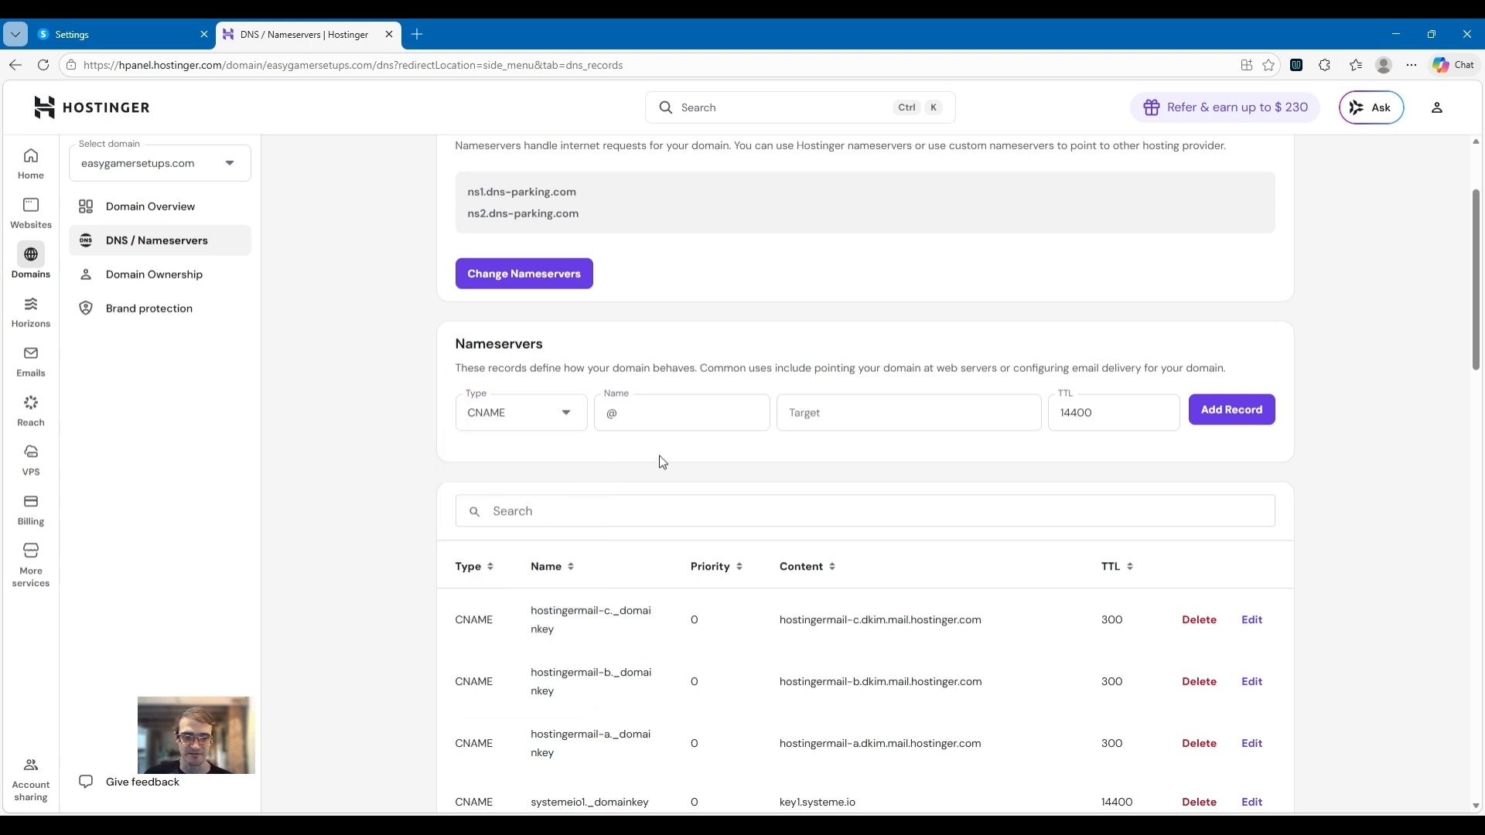
click(635, 416)
key(BackSpace)
click(64, 26)
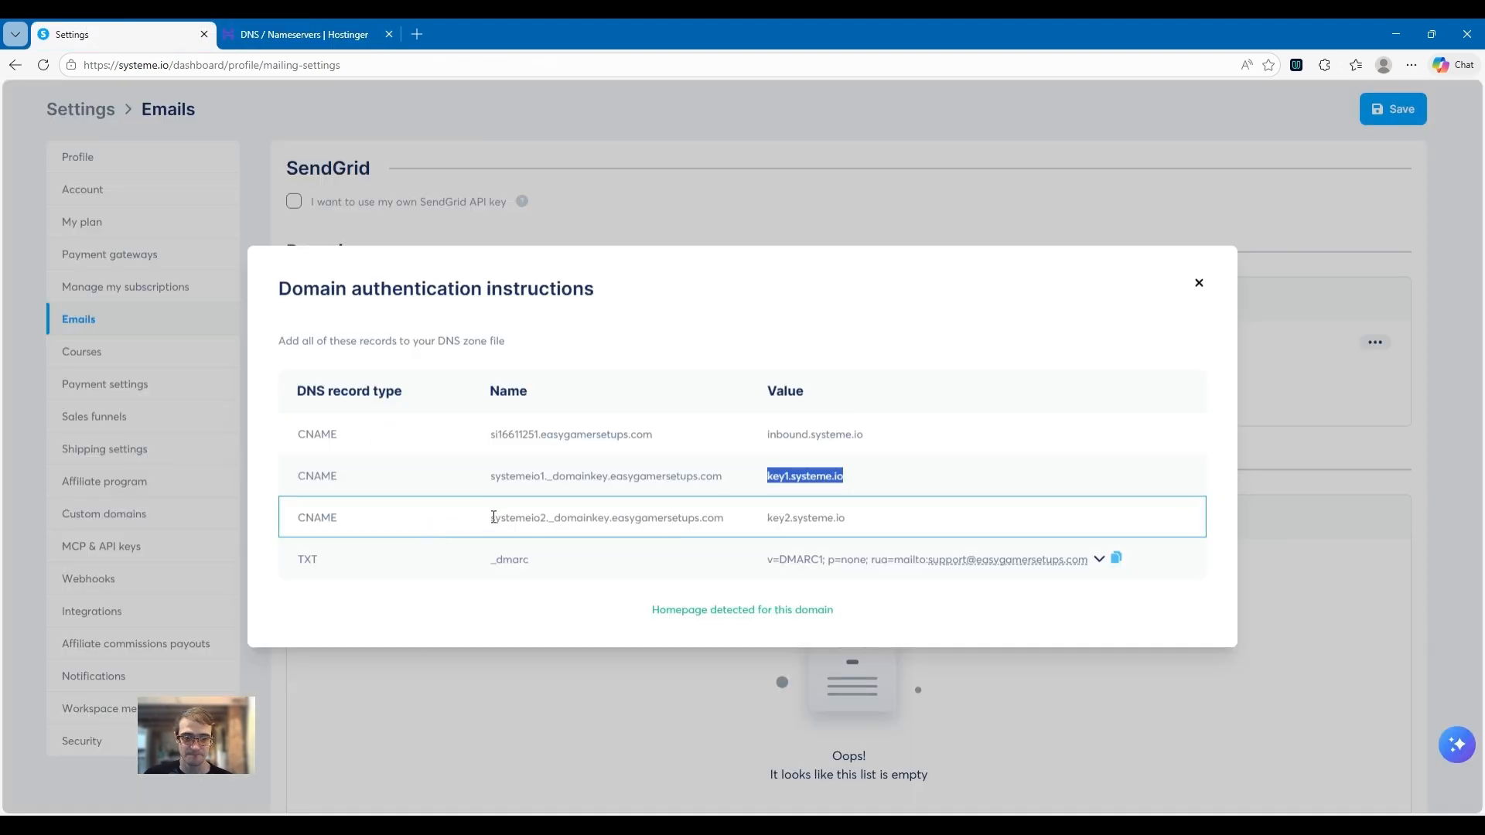
drag(493, 519, 542, 519)
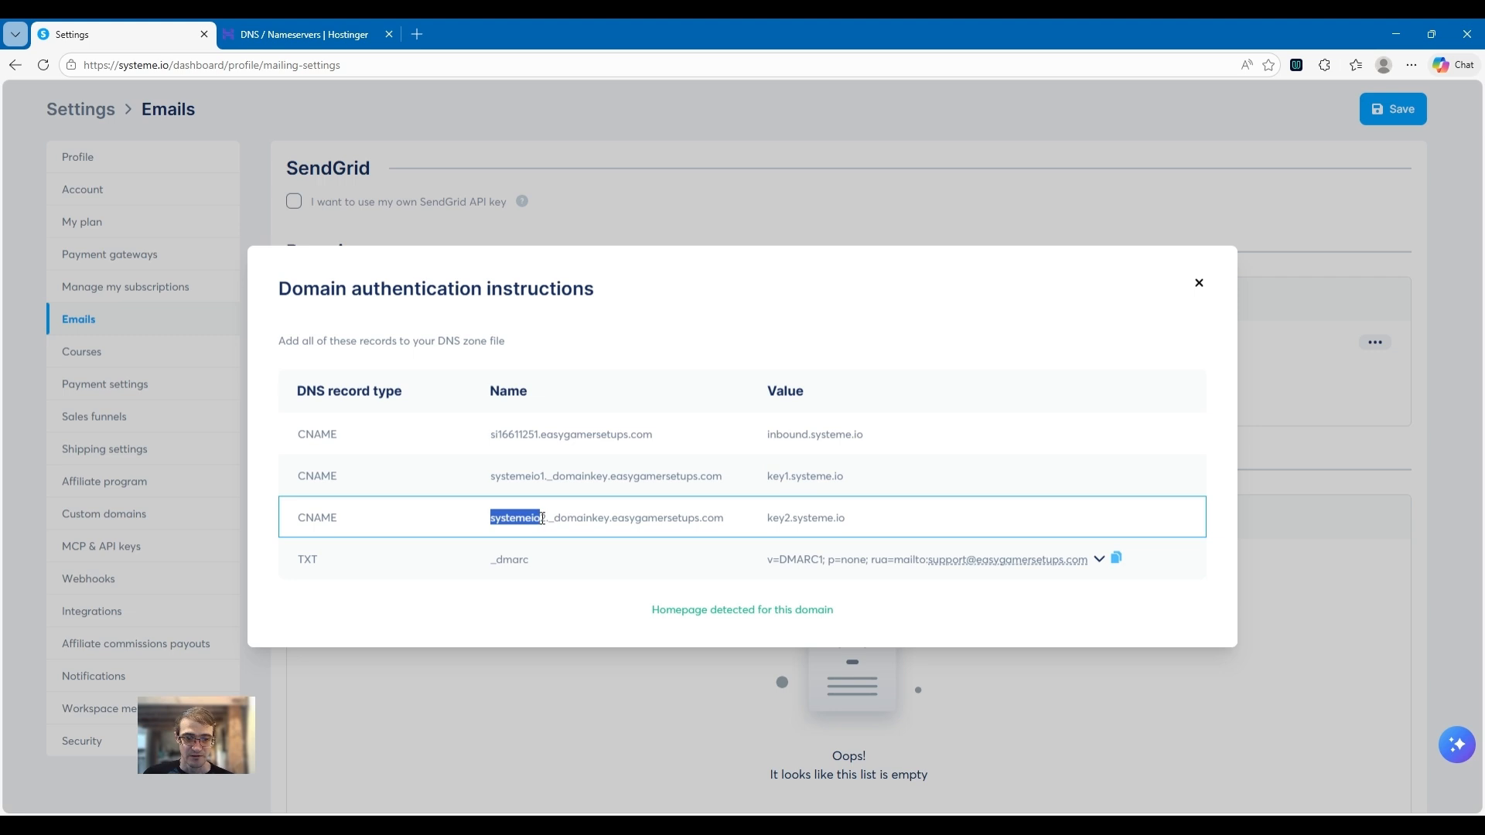
click(552, 507)
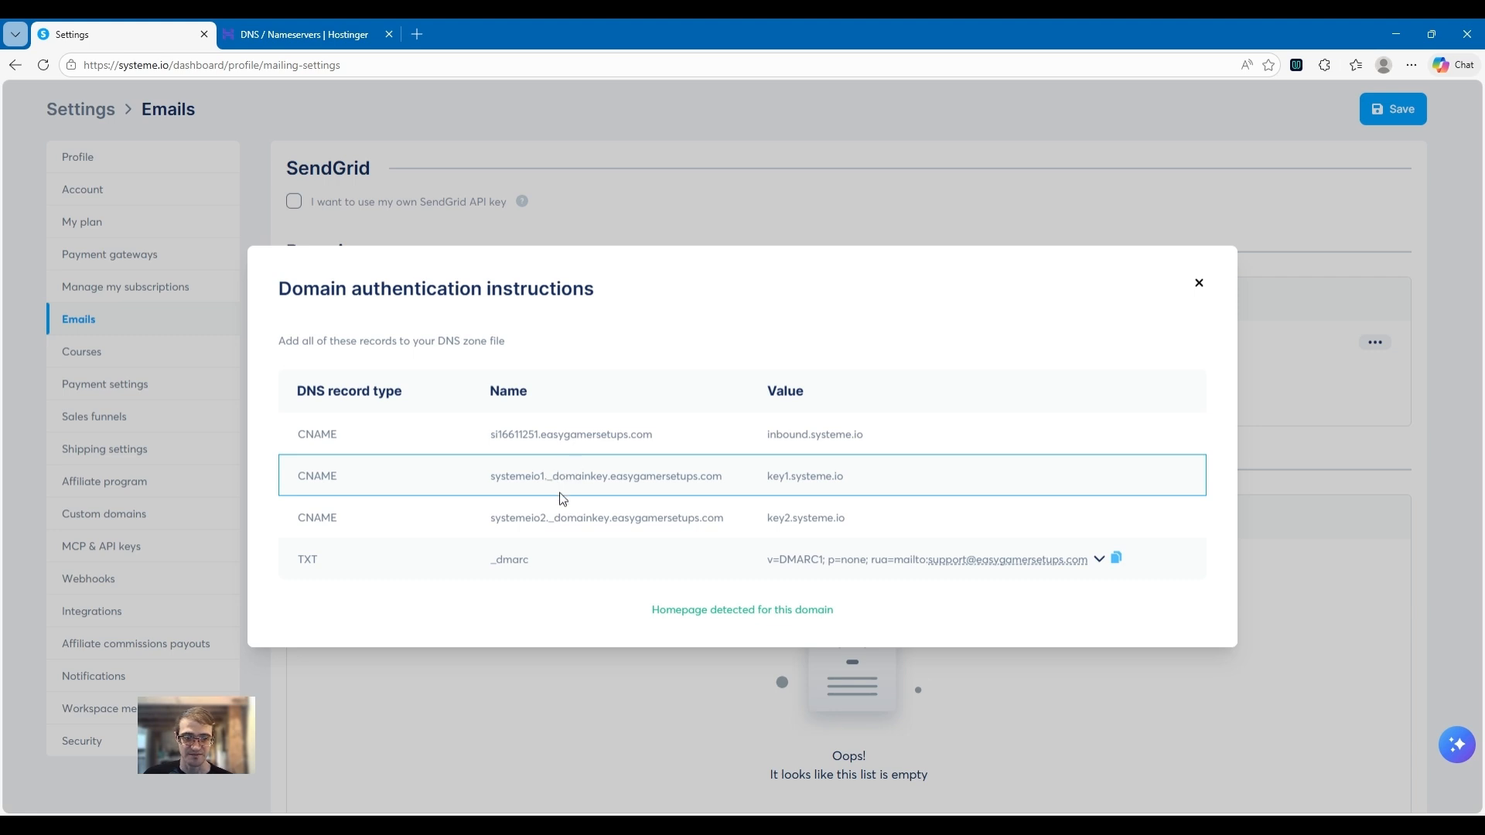
drag(490, 519, 609, 524)
key(ctrl+c)
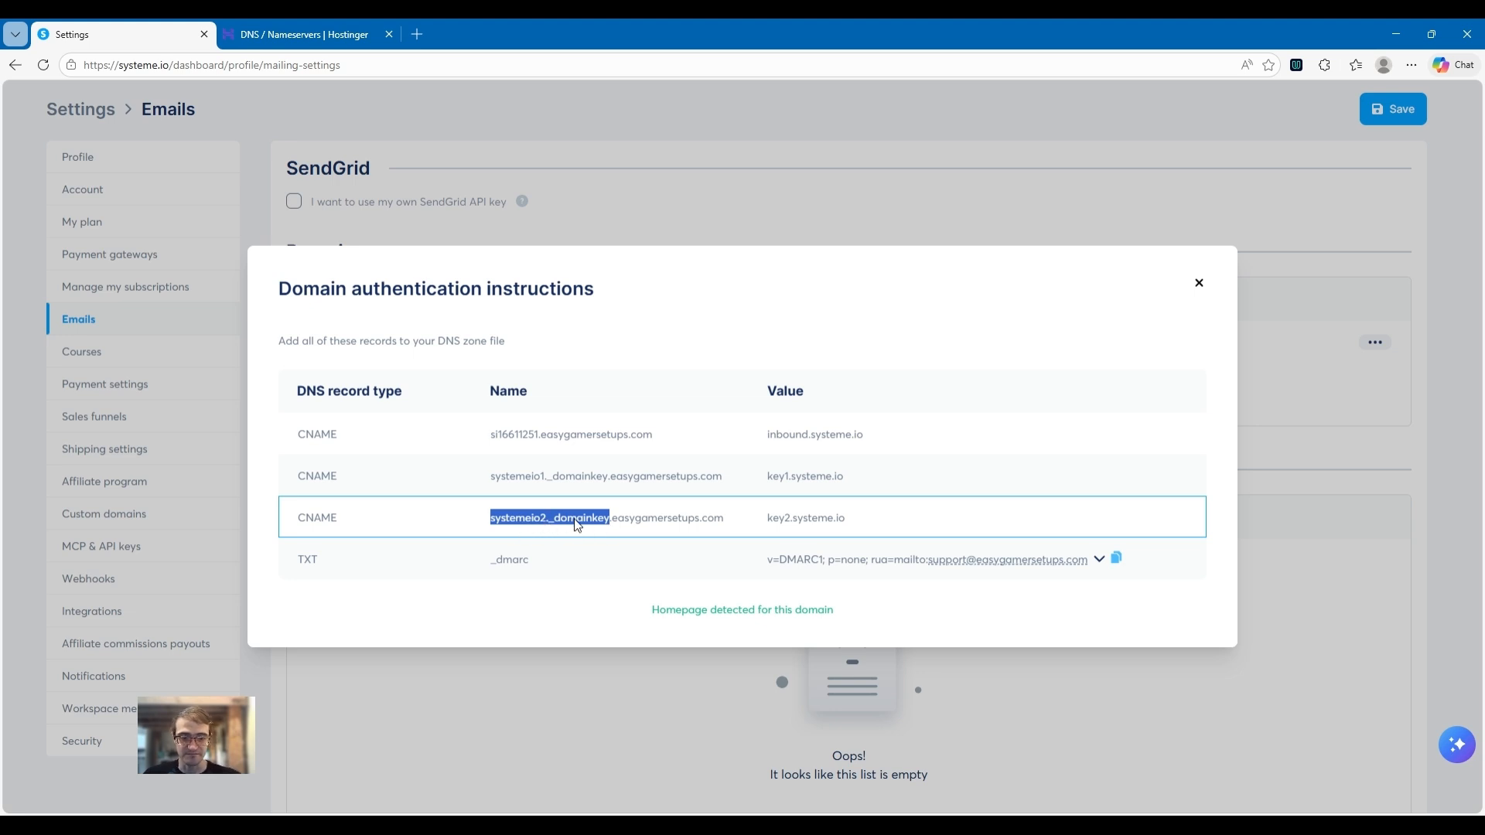
click(301, 34)
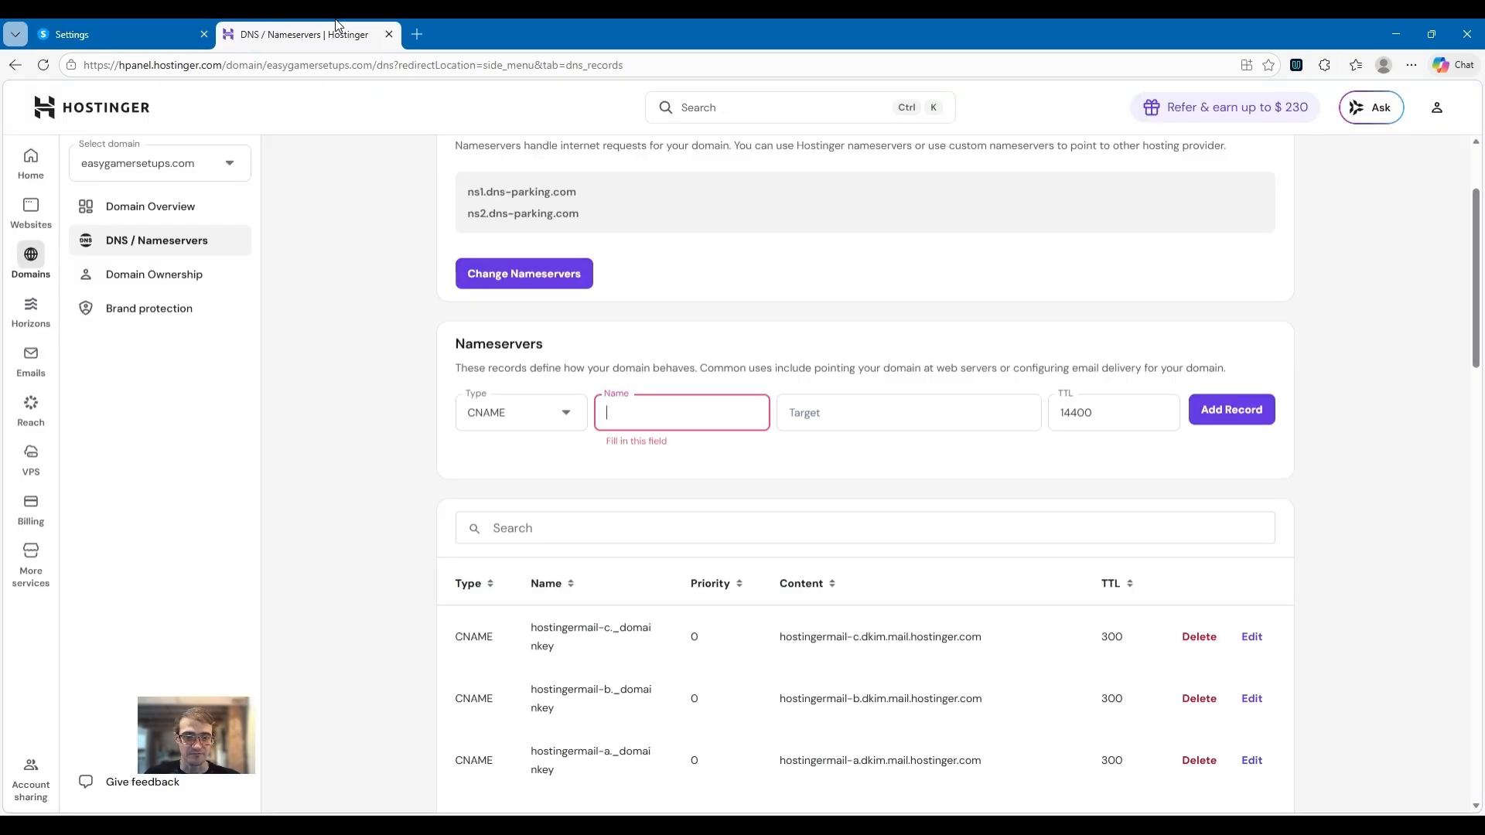
click(657, 412)
key(ctrl+v)
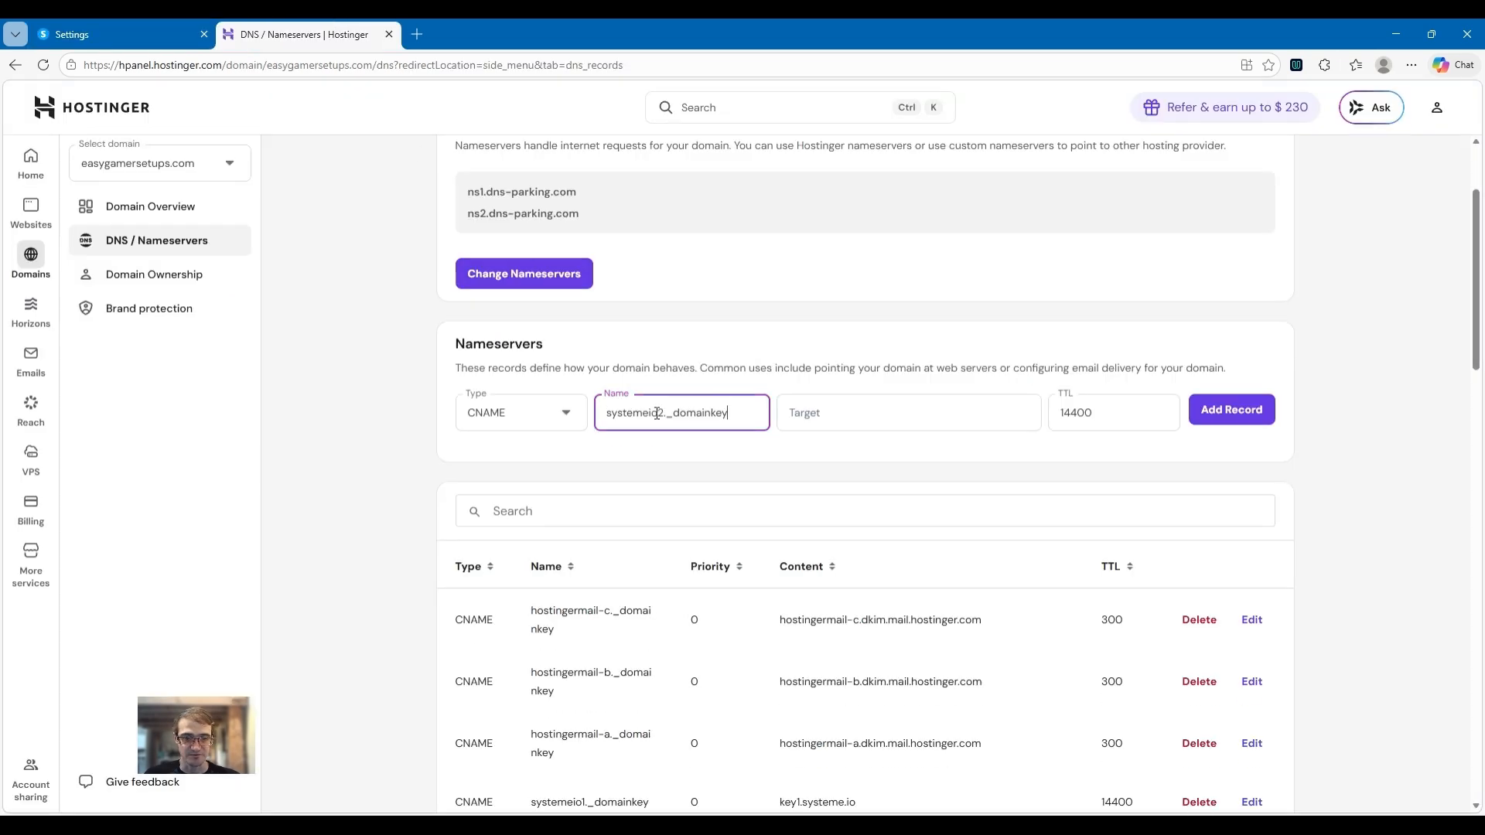
Step: Copy key2.systeme.io from the systeme.io instructions into the systemeio2._domainkey record's target in Hostinger and add the record
click(781, 419)
click(112, 27)
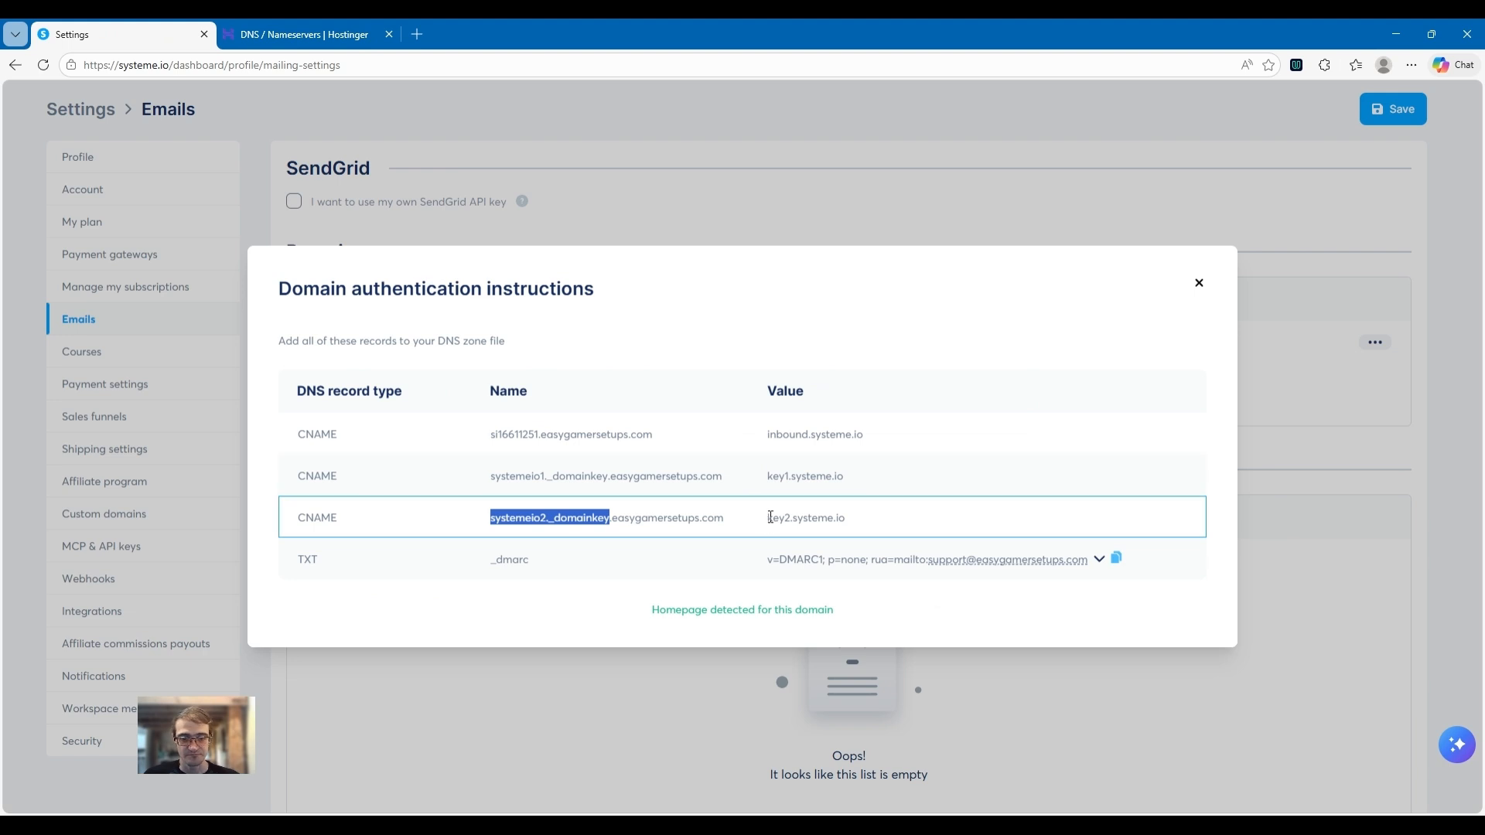
drag(770, 517, 850, 530)
key(ctrl+c)
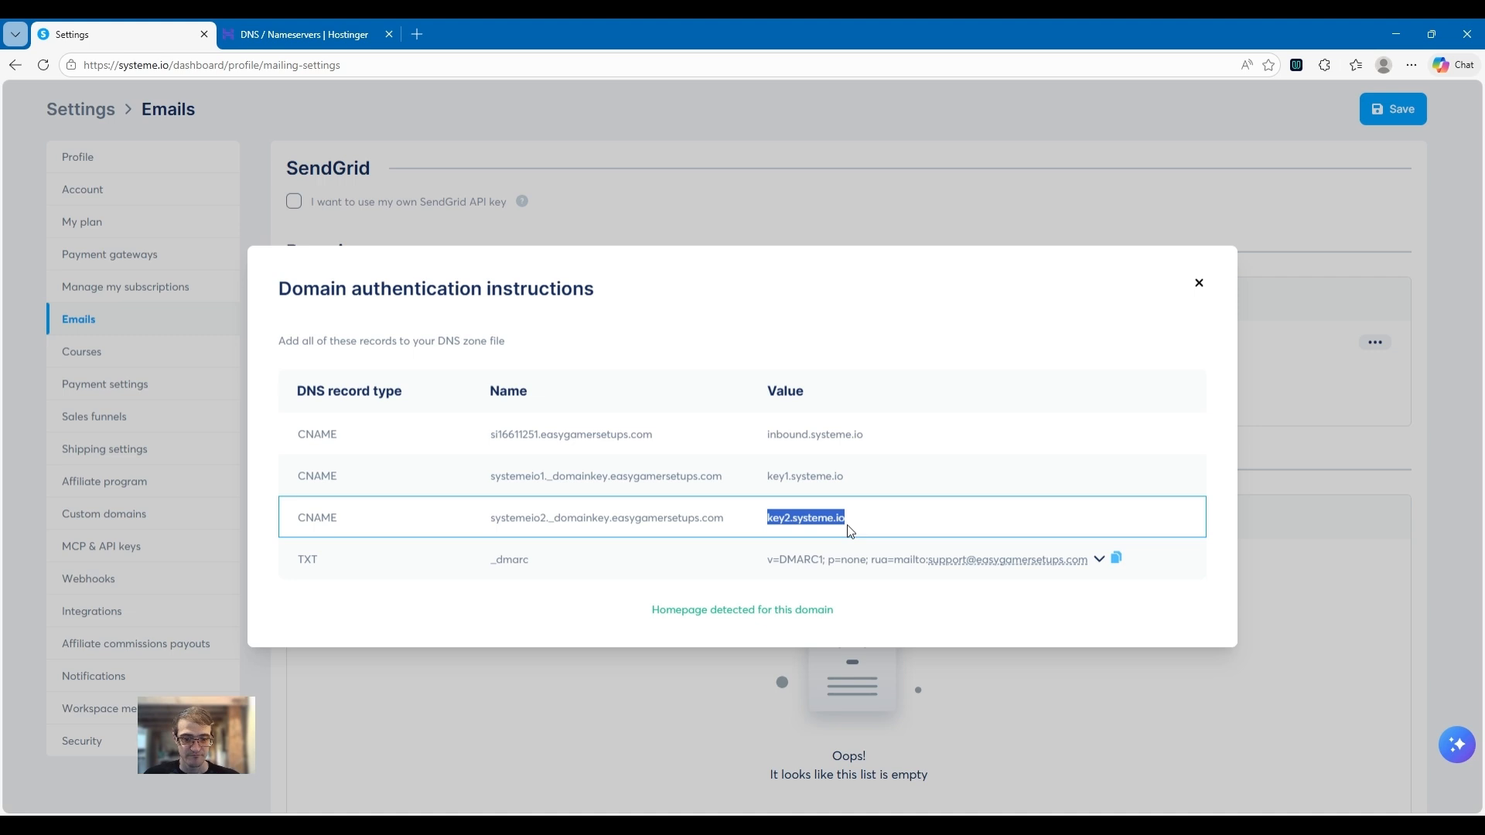
click(265, 27)
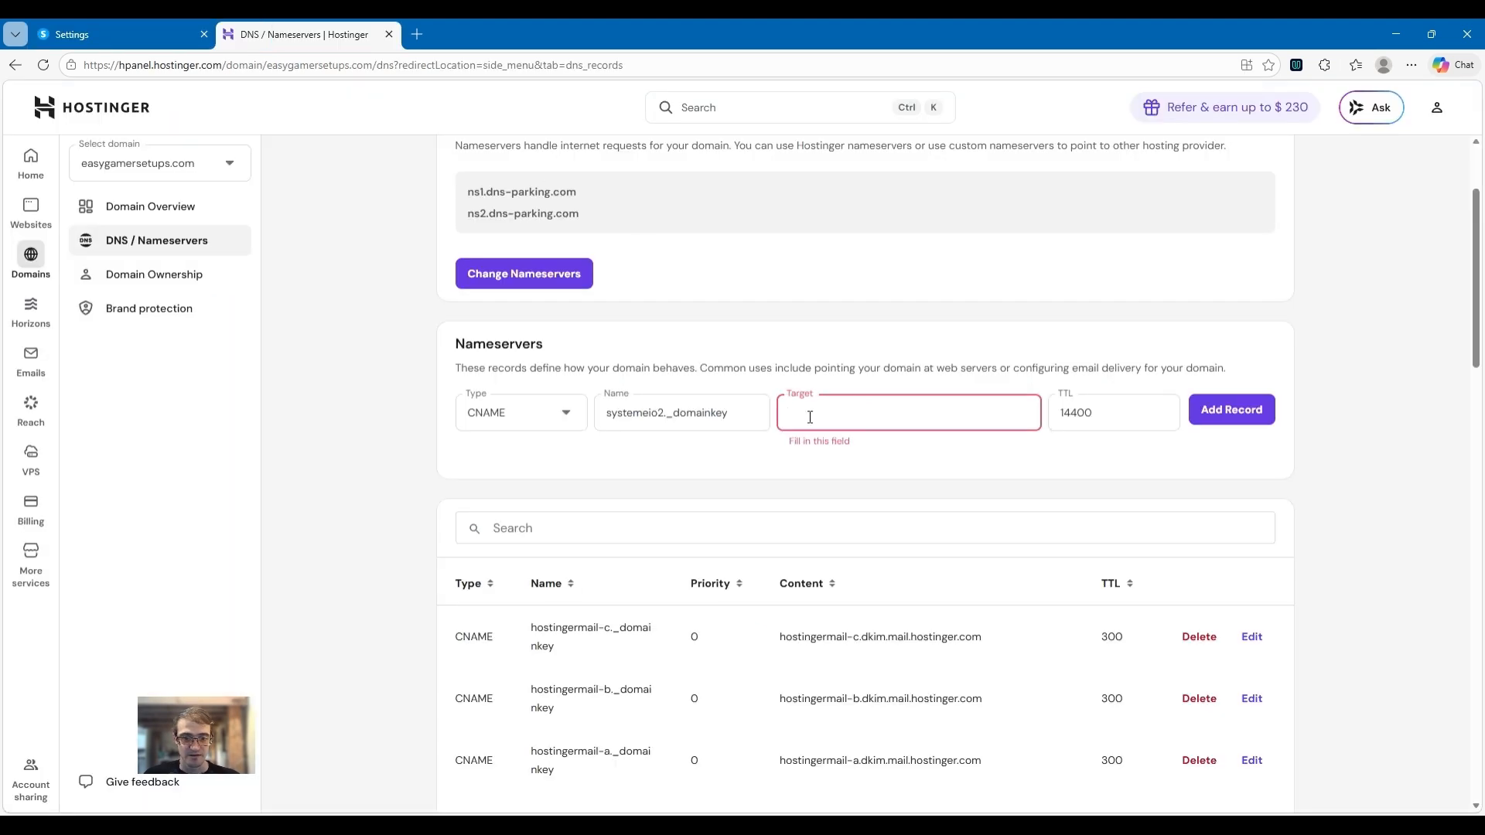
key(ctrl+v)
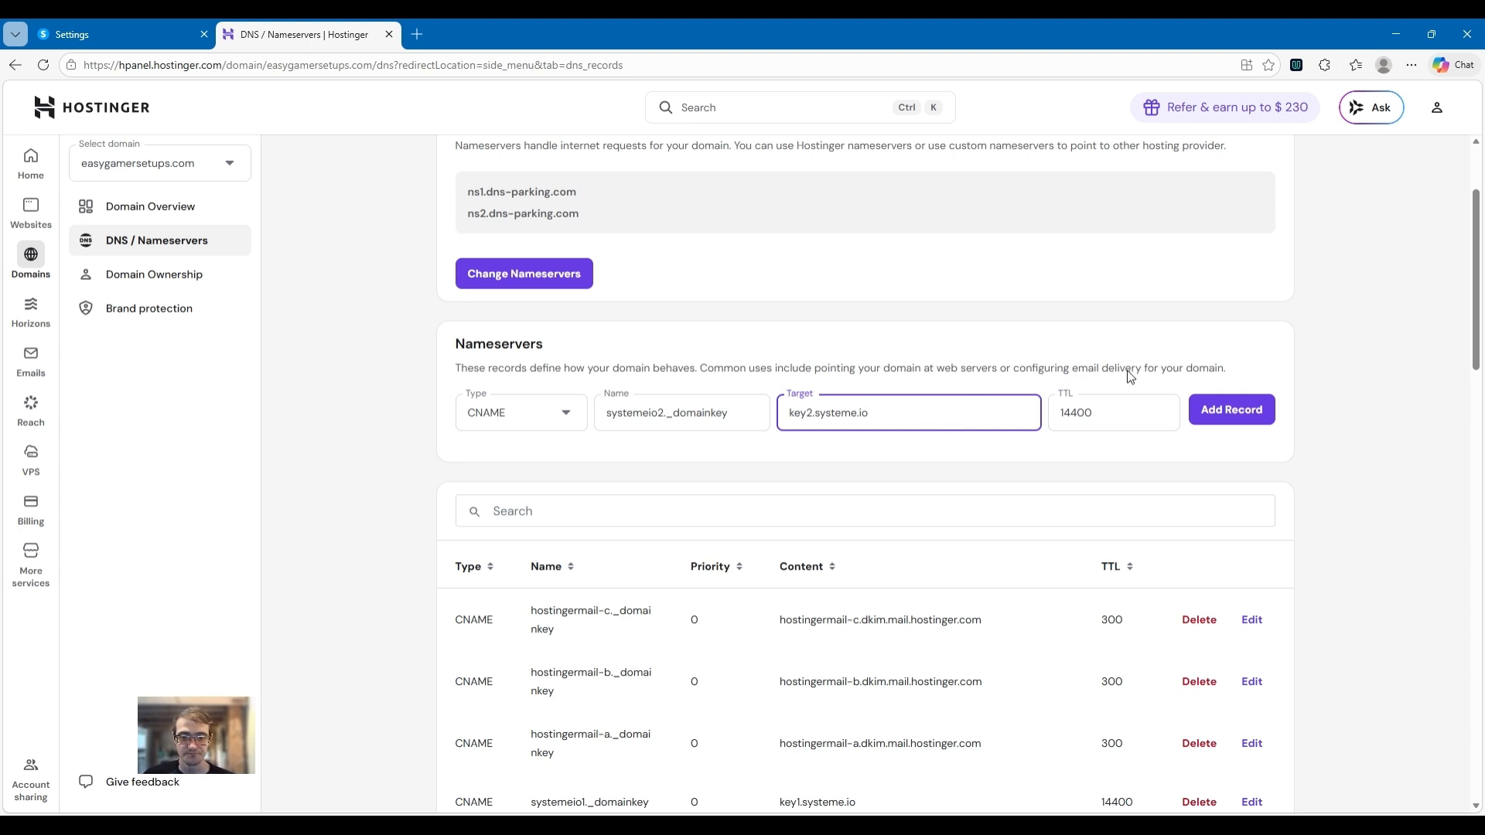
click(1238, 420)
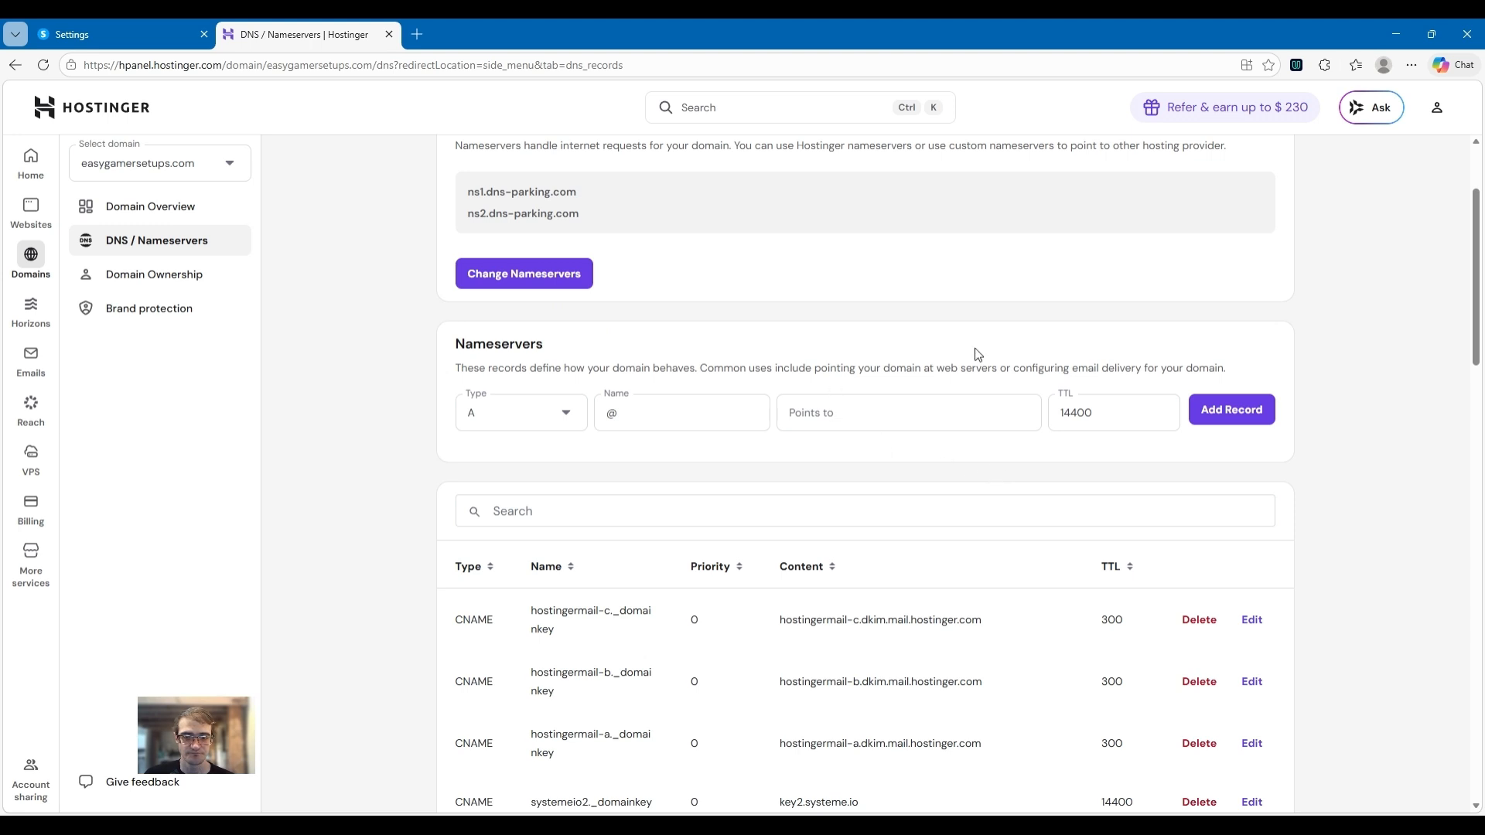
Step: Start a TXT record in Hostinger with the name _dmarc from the systeme.io instructions
scroll(967, 480, down, 4)
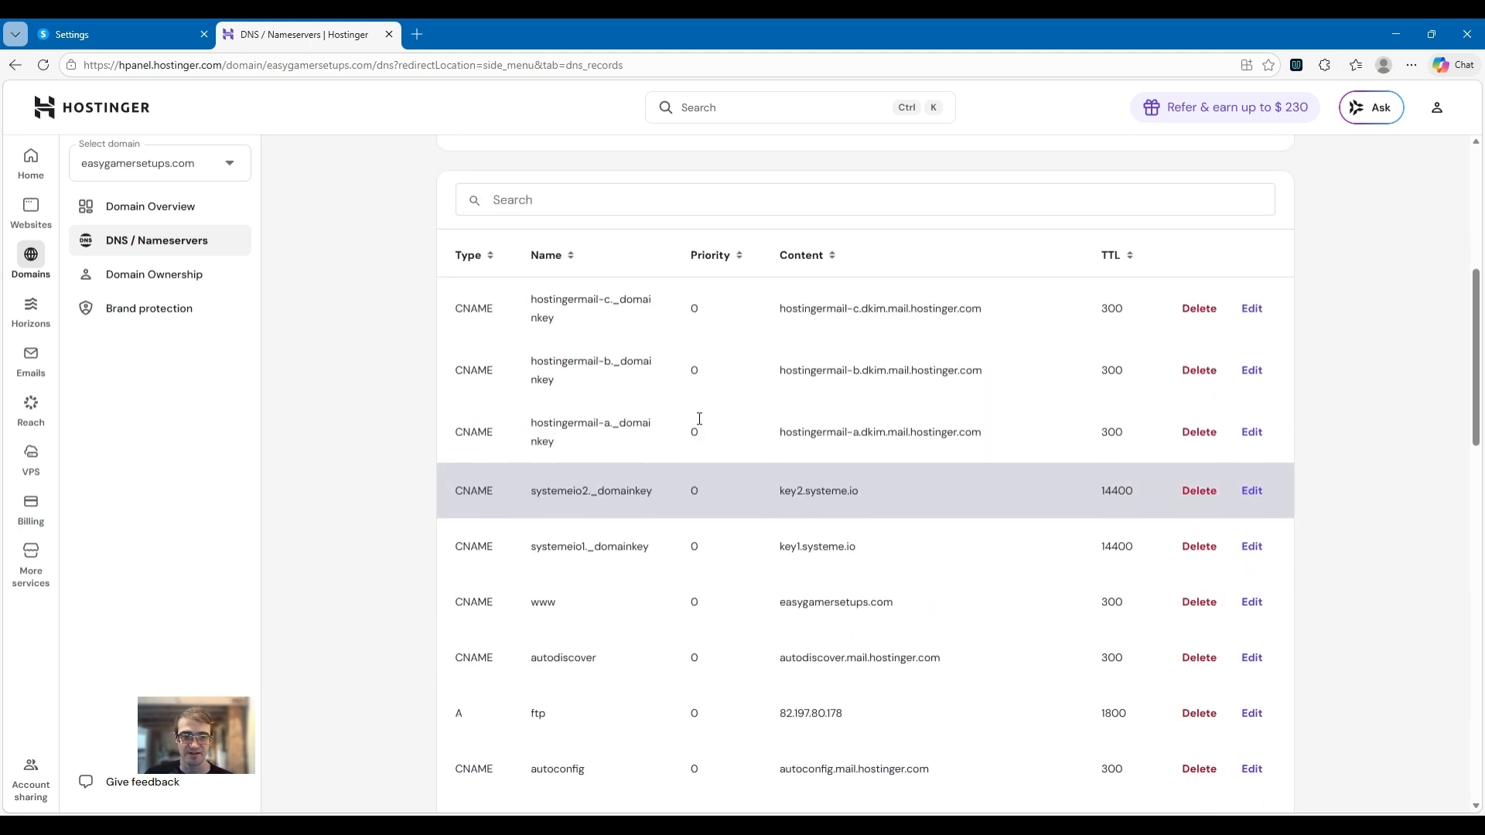
scroll(698, 419, down, 1)
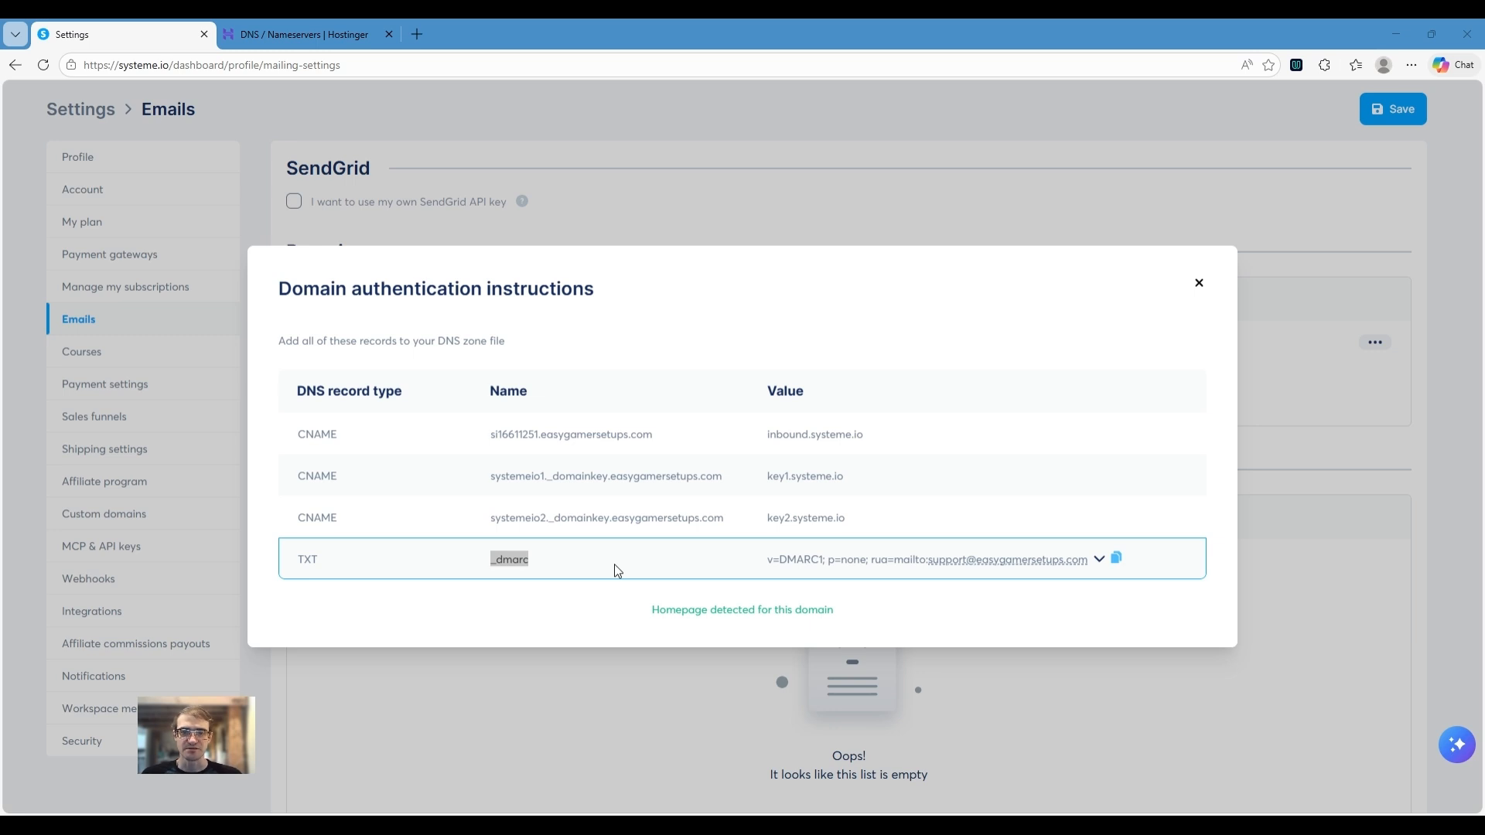
click(302, 34)
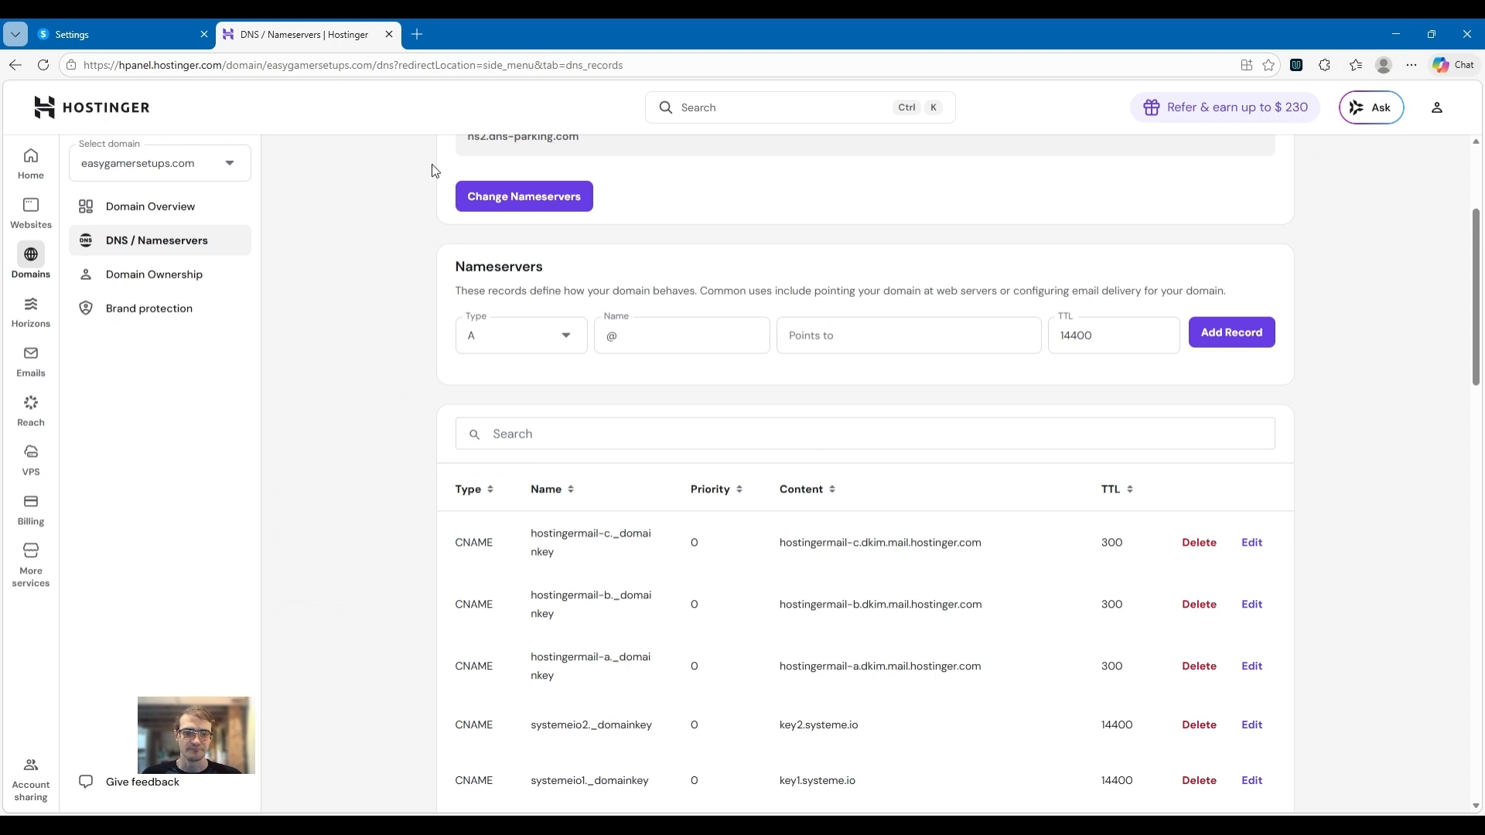
click(568, 351)
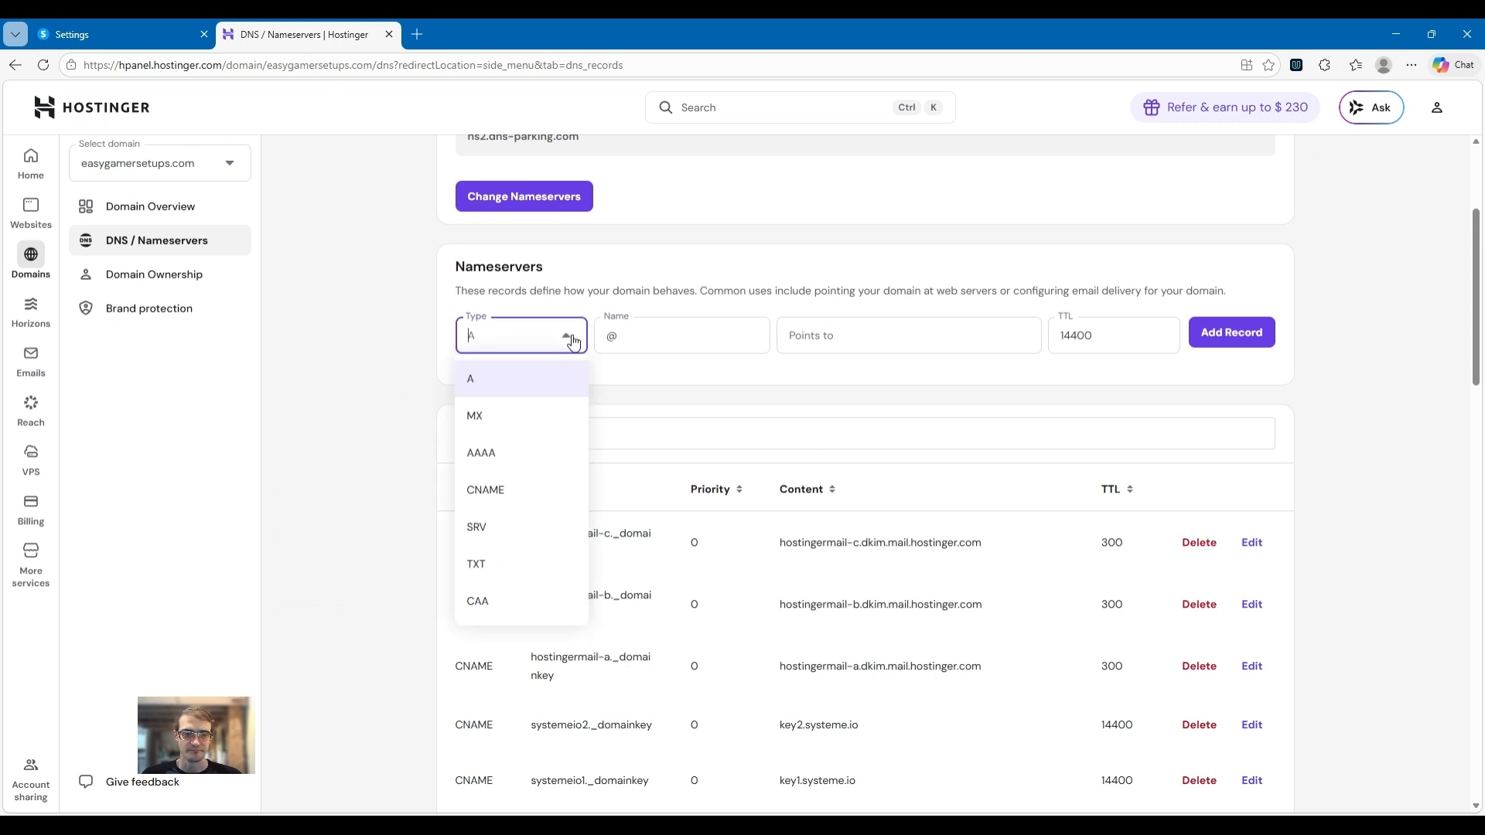
click(485, 567)
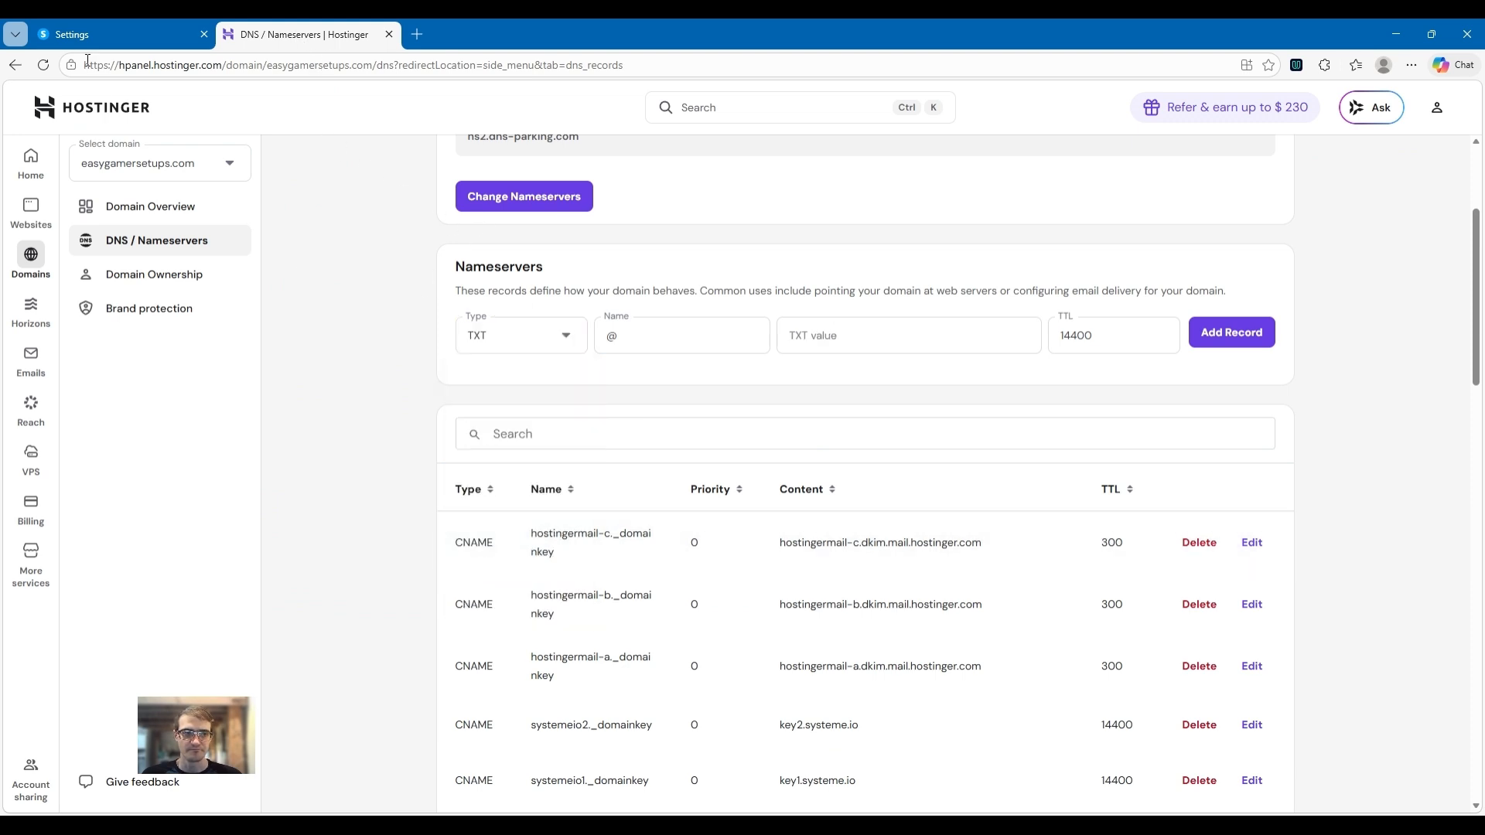
click(77, 33)
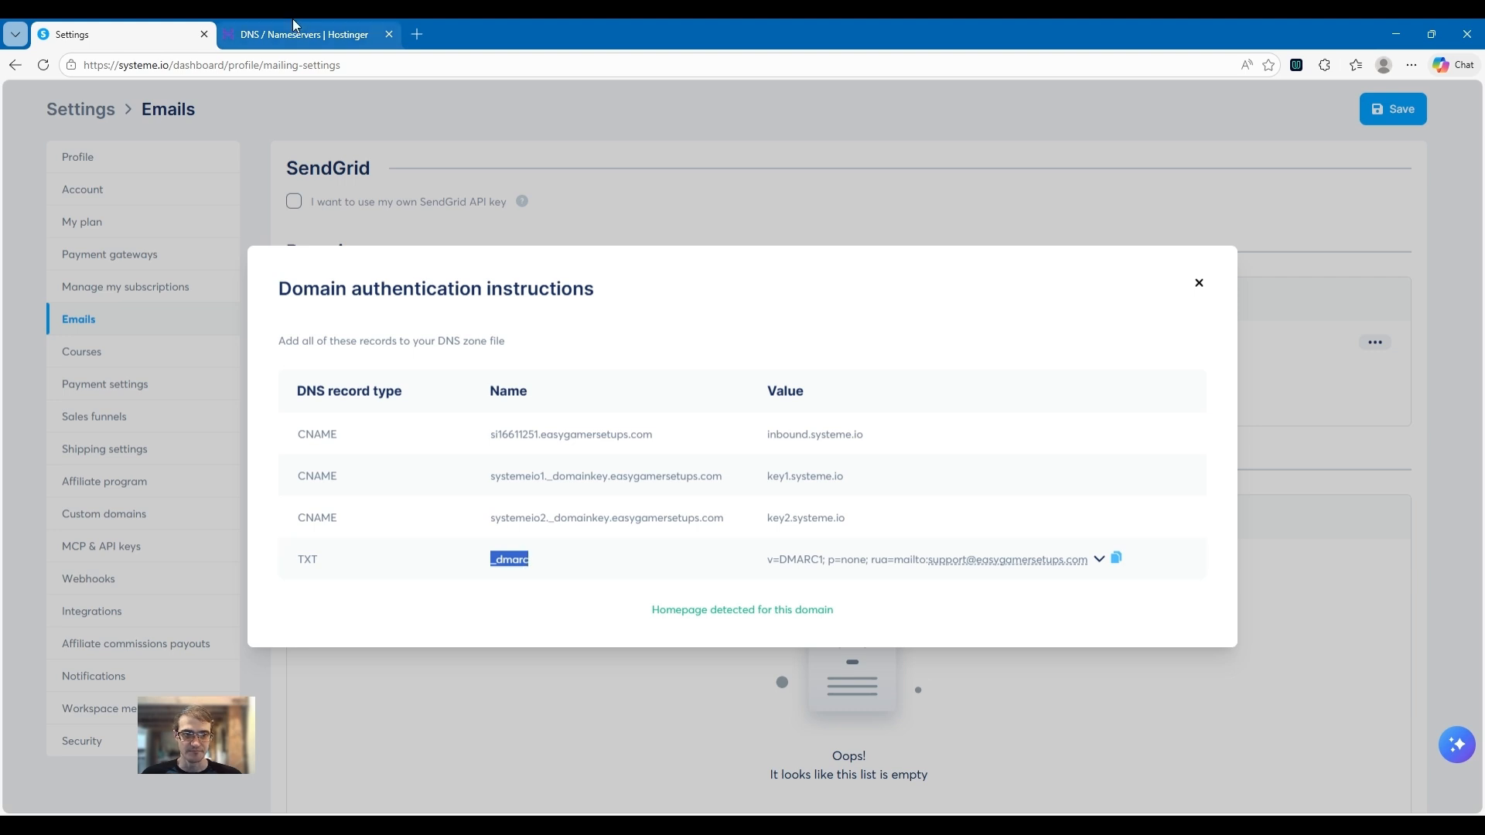
key(ctrl+Tab)
click(639, 338)
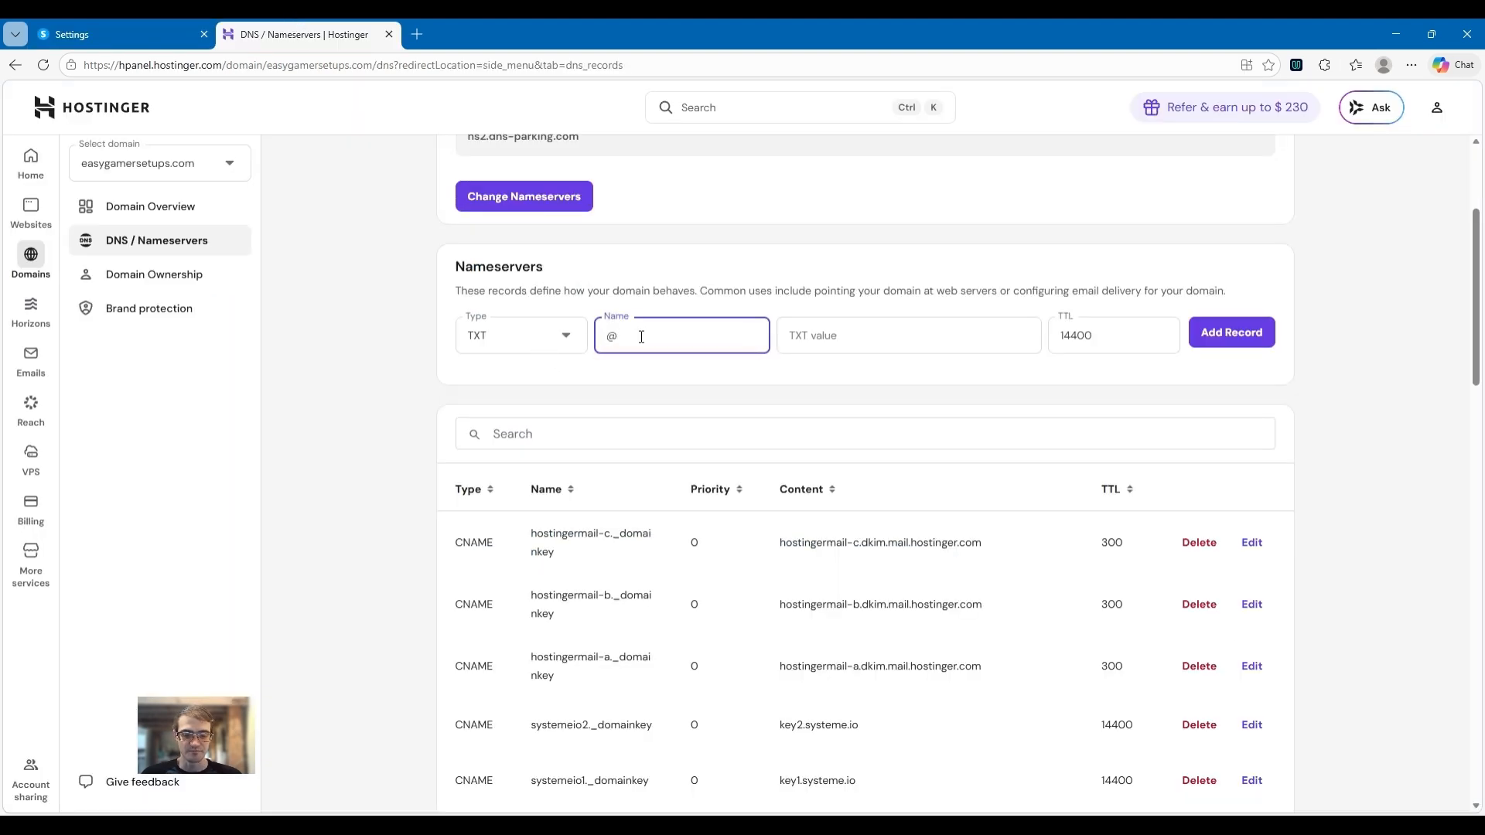
key(BackSpace)
text(_dmarc)
Step: Copy the full DMARC value (v=DMARC1; p=none with its report address) from systeme.io into the _dmarc record's TXT value and add the record
click(835, 342)
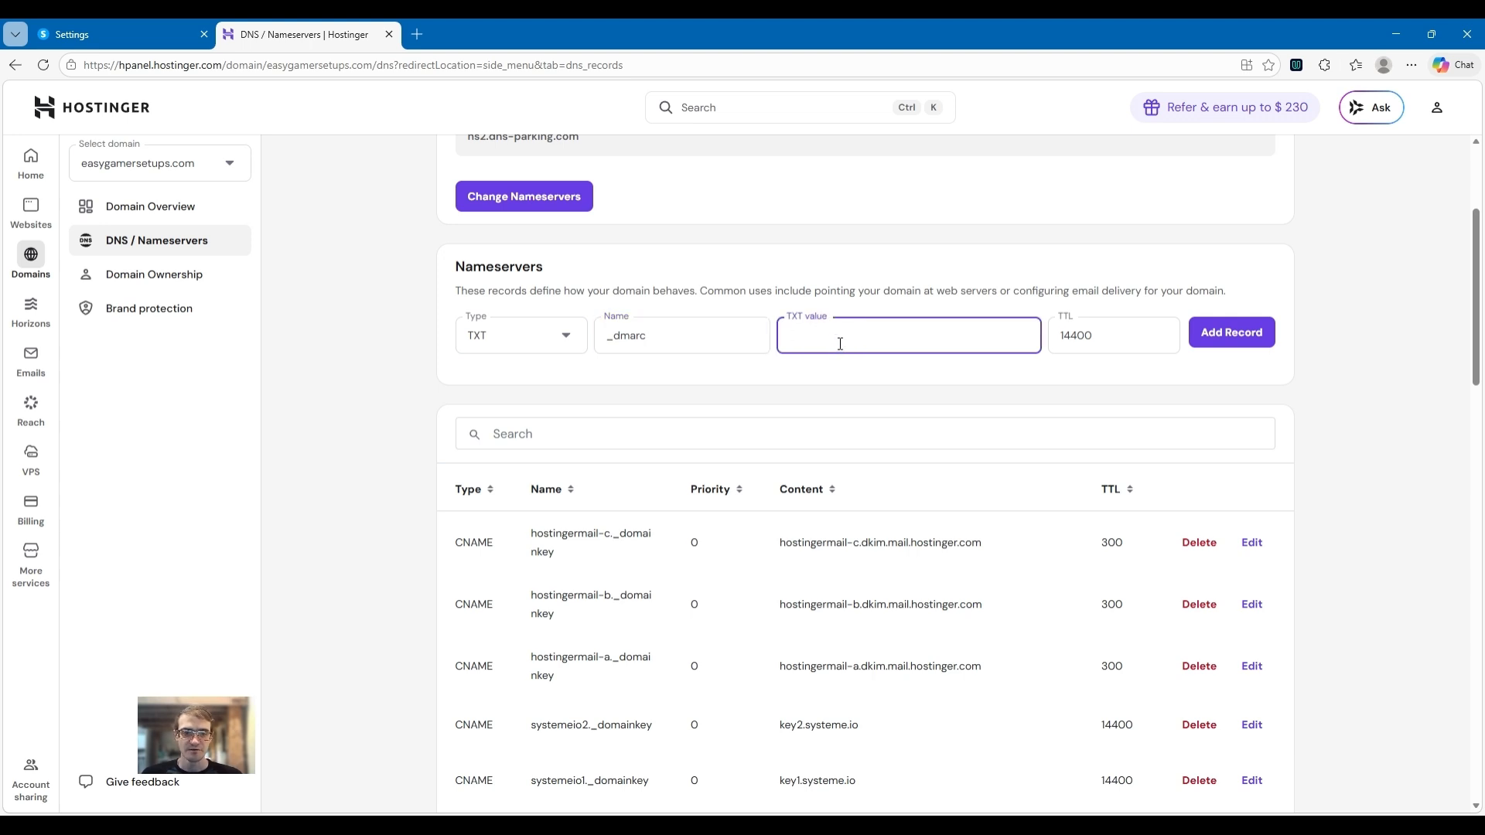
click(135, 33)
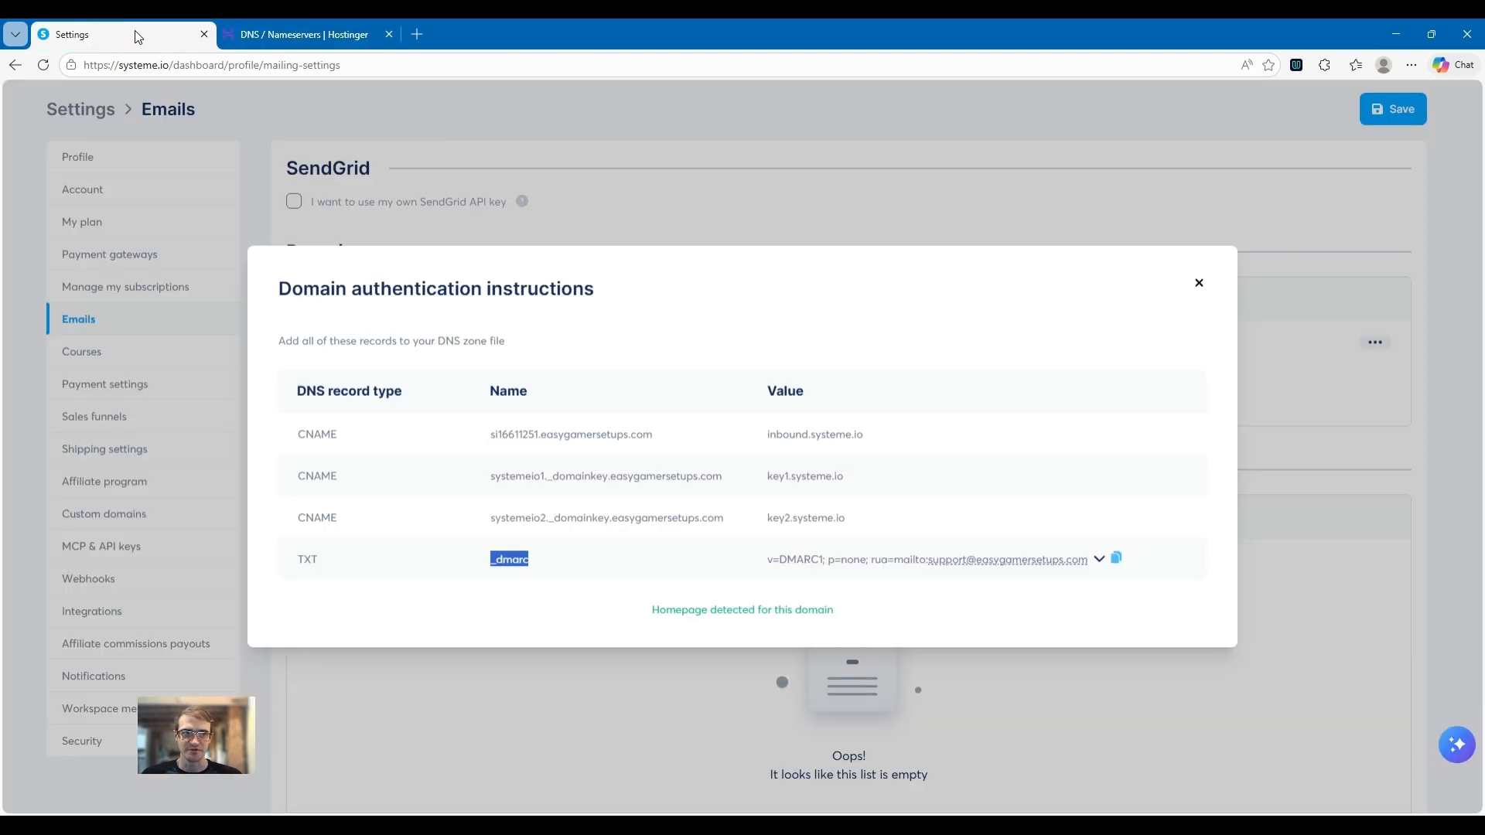
click(1117, 565)
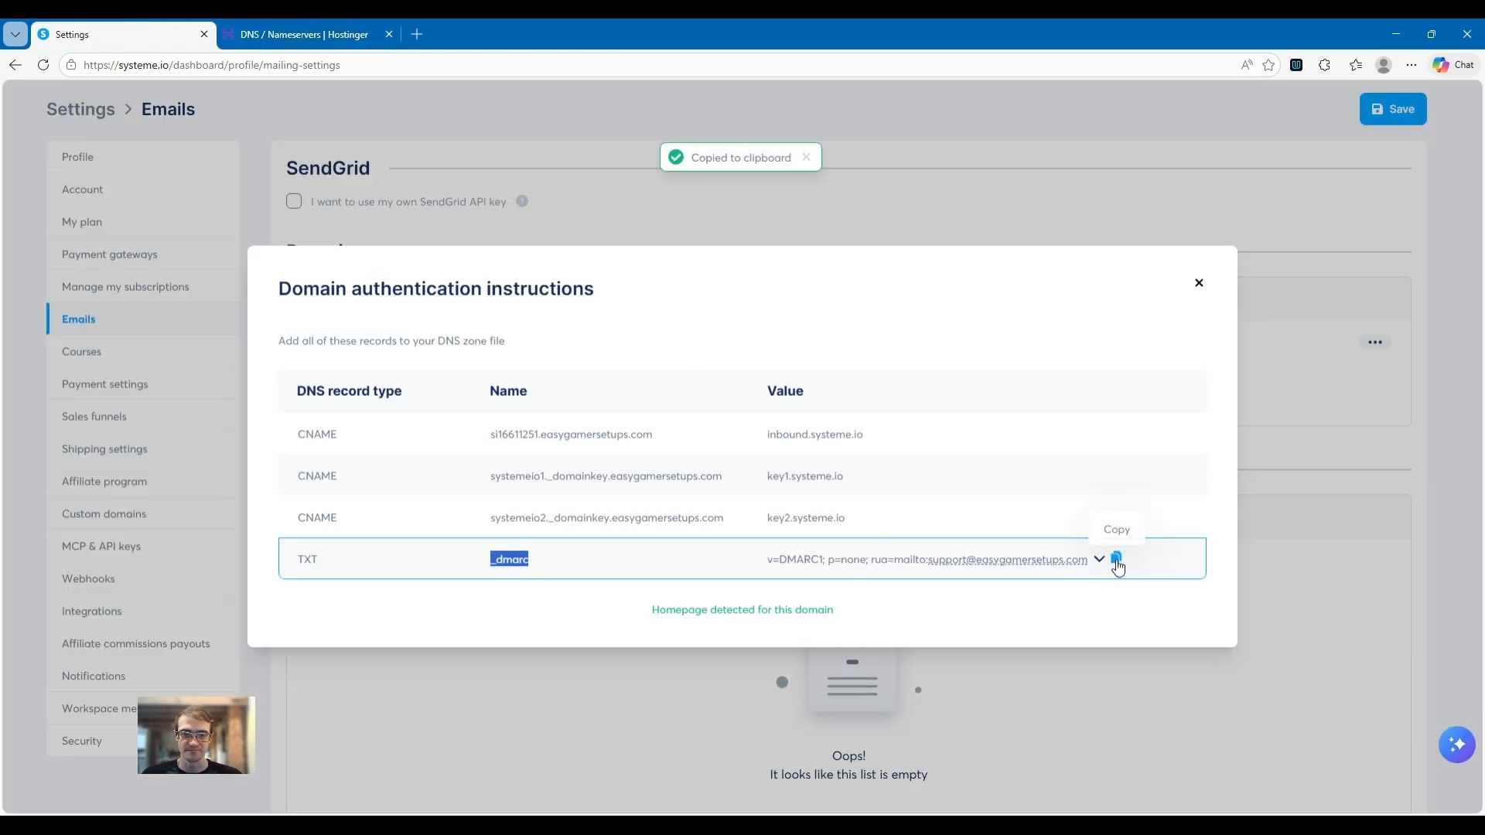
click(336, 31)
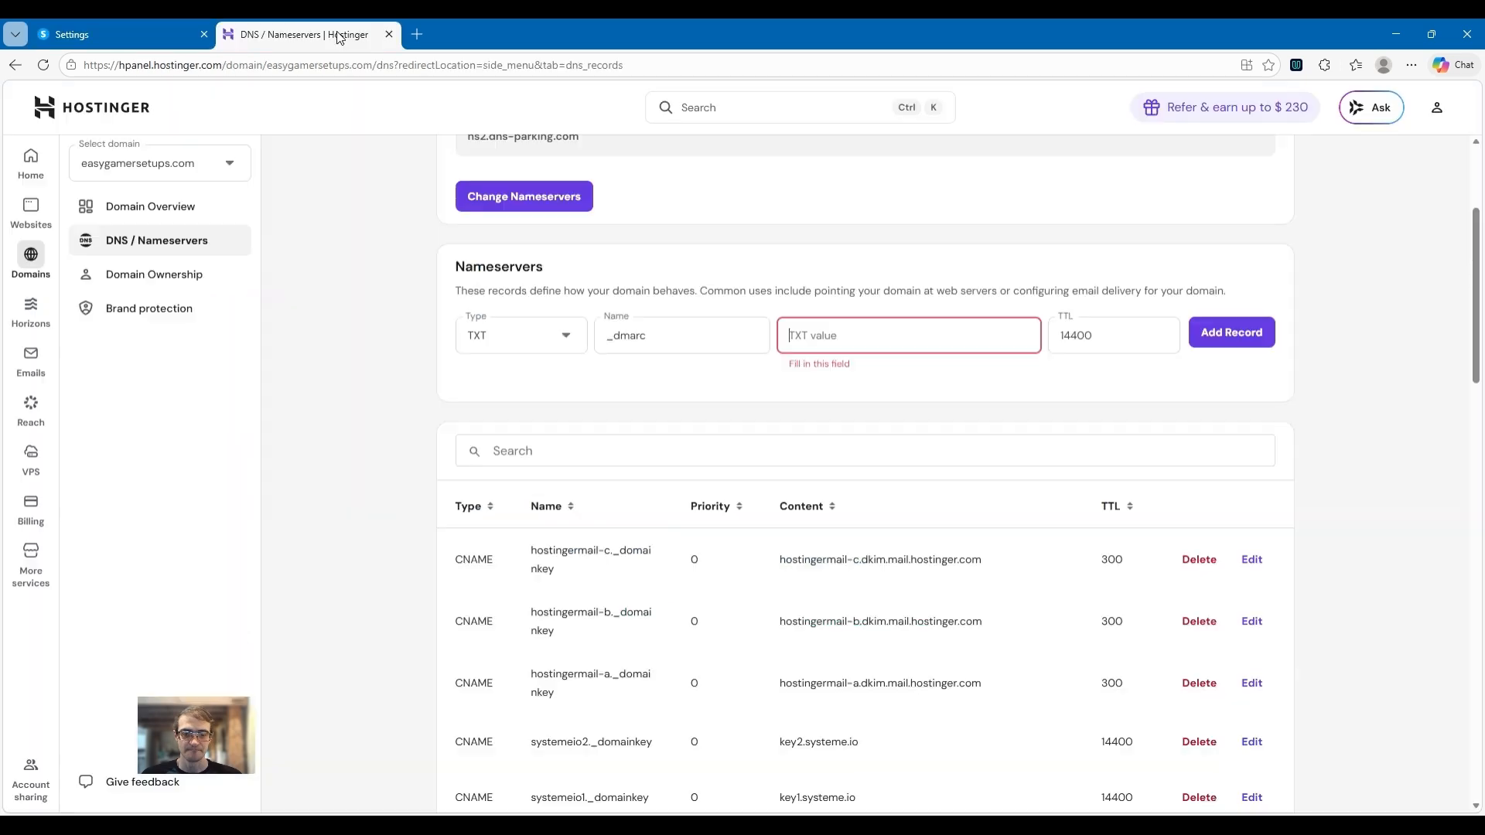
click(794, 346)
key(ctrl+v)
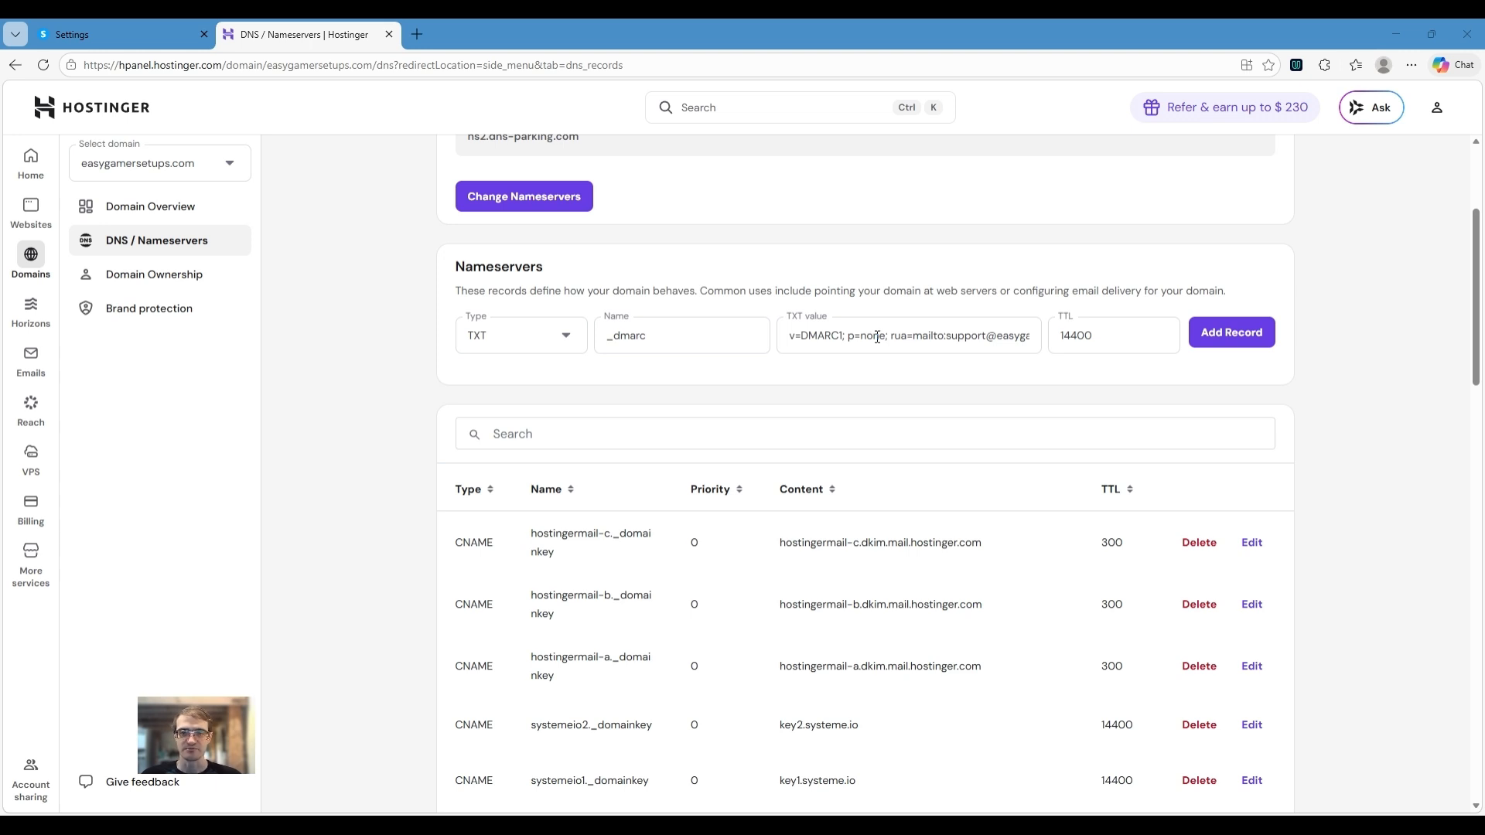
scroll(877, 337, down, 1)
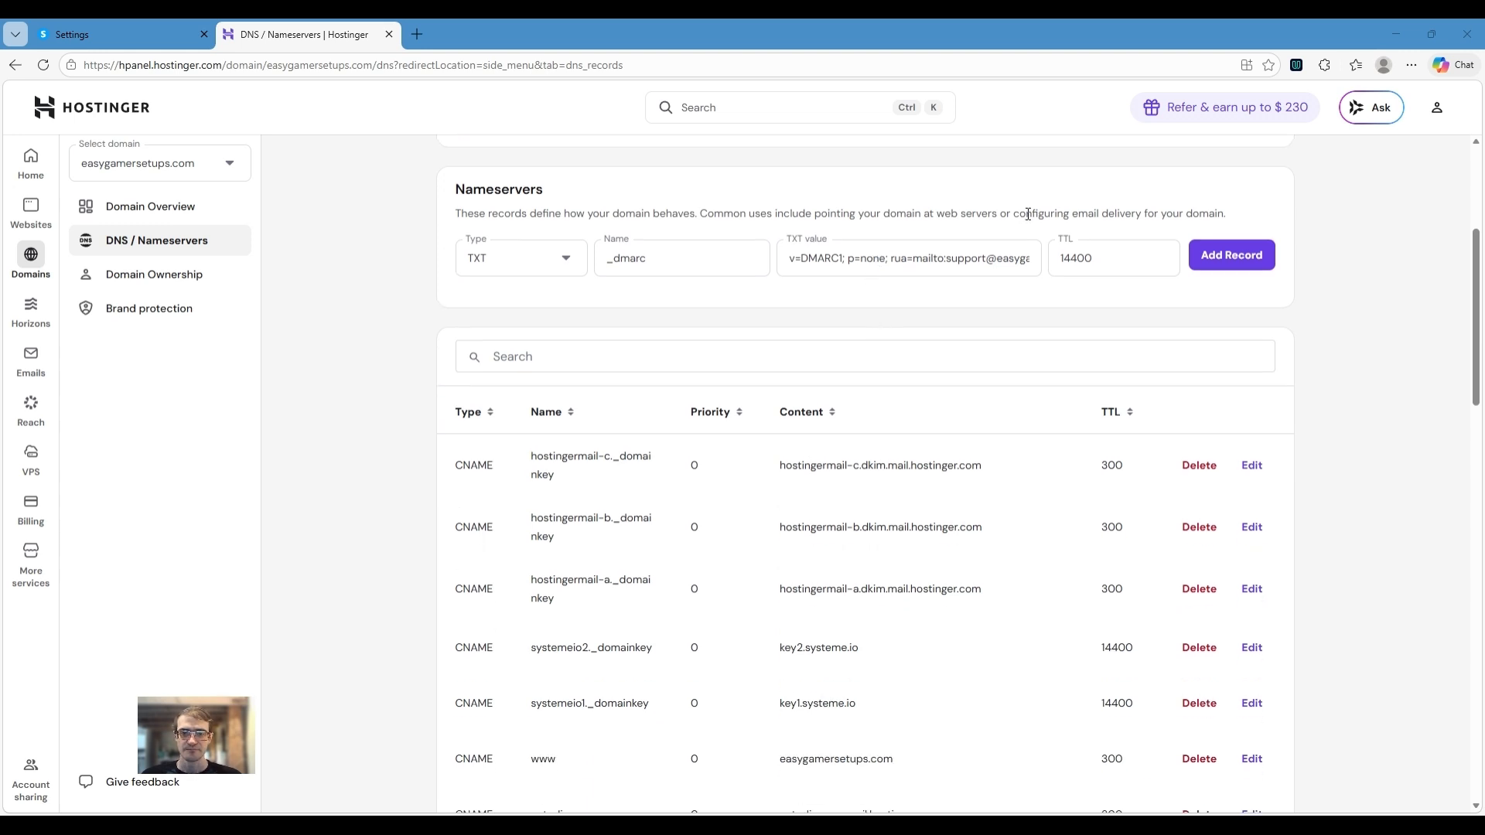
scroll(924, 332, up, 2)
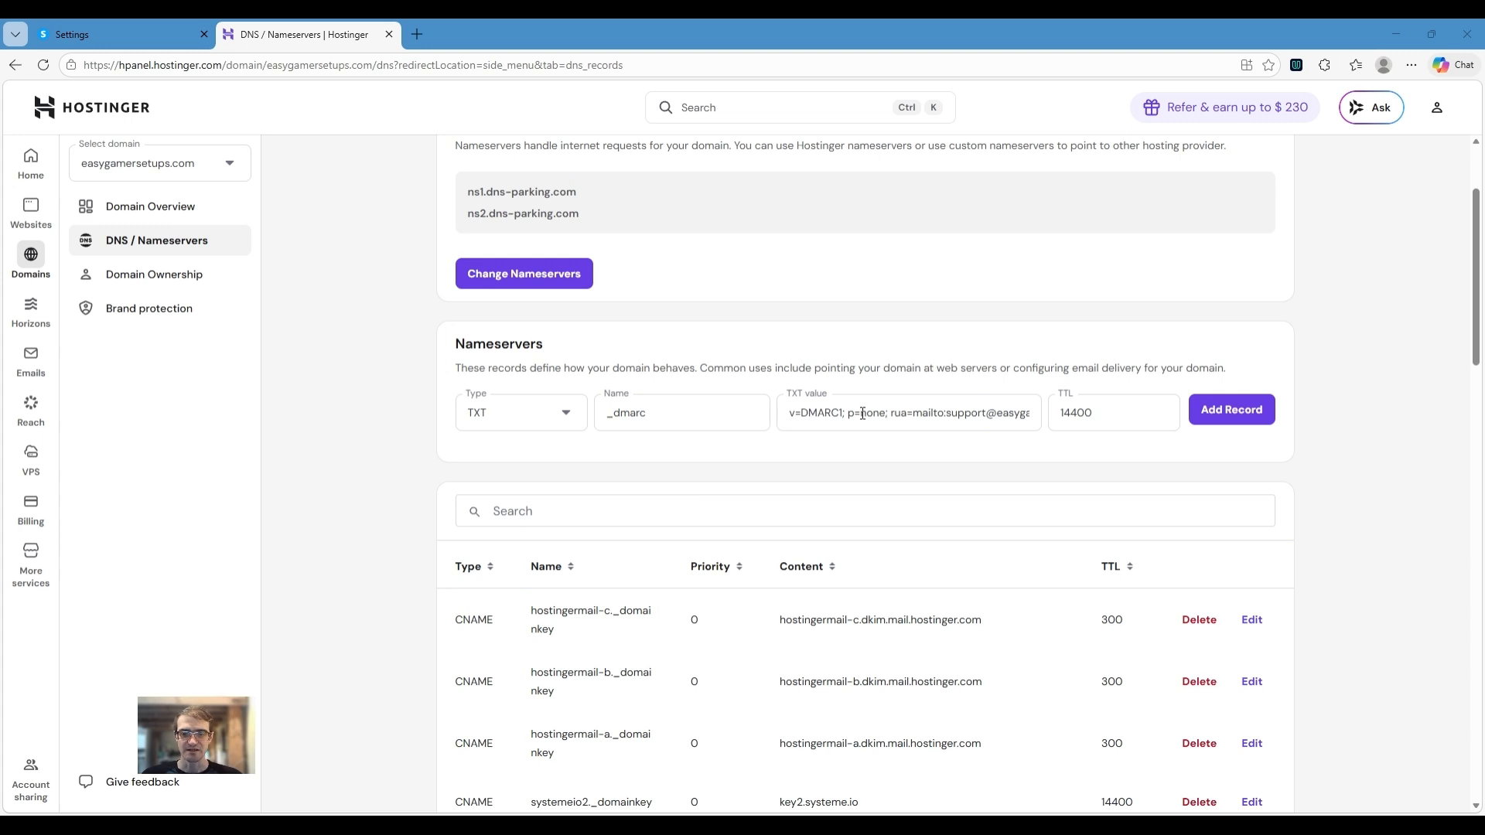
click(1229, 416)
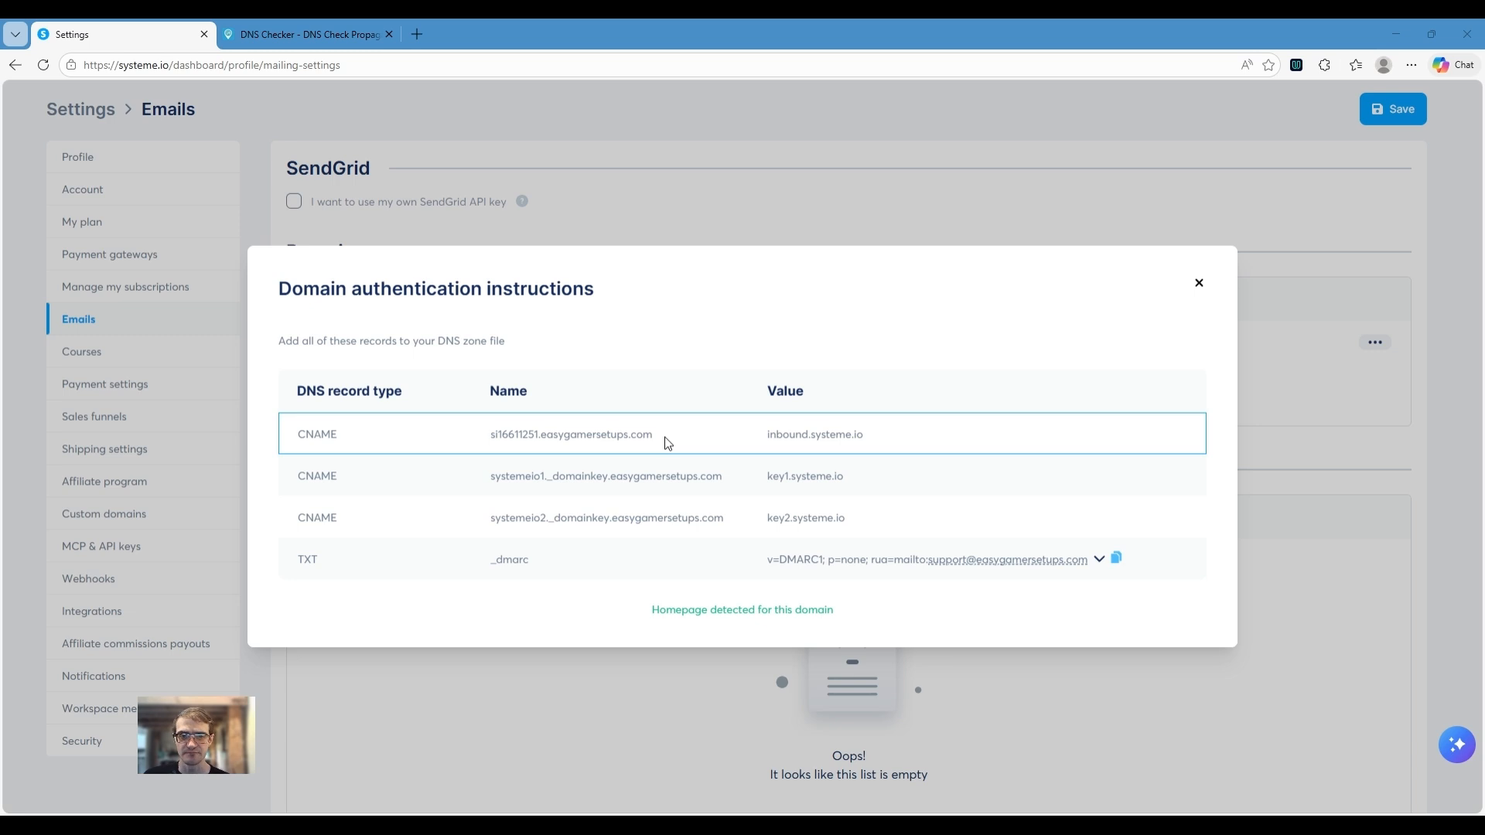
Step: Copy the full name of the first CNAME record from the systeme.io instructions and check its CNAME propagation in DNS Checker
drag(660, 443, 495, 446)
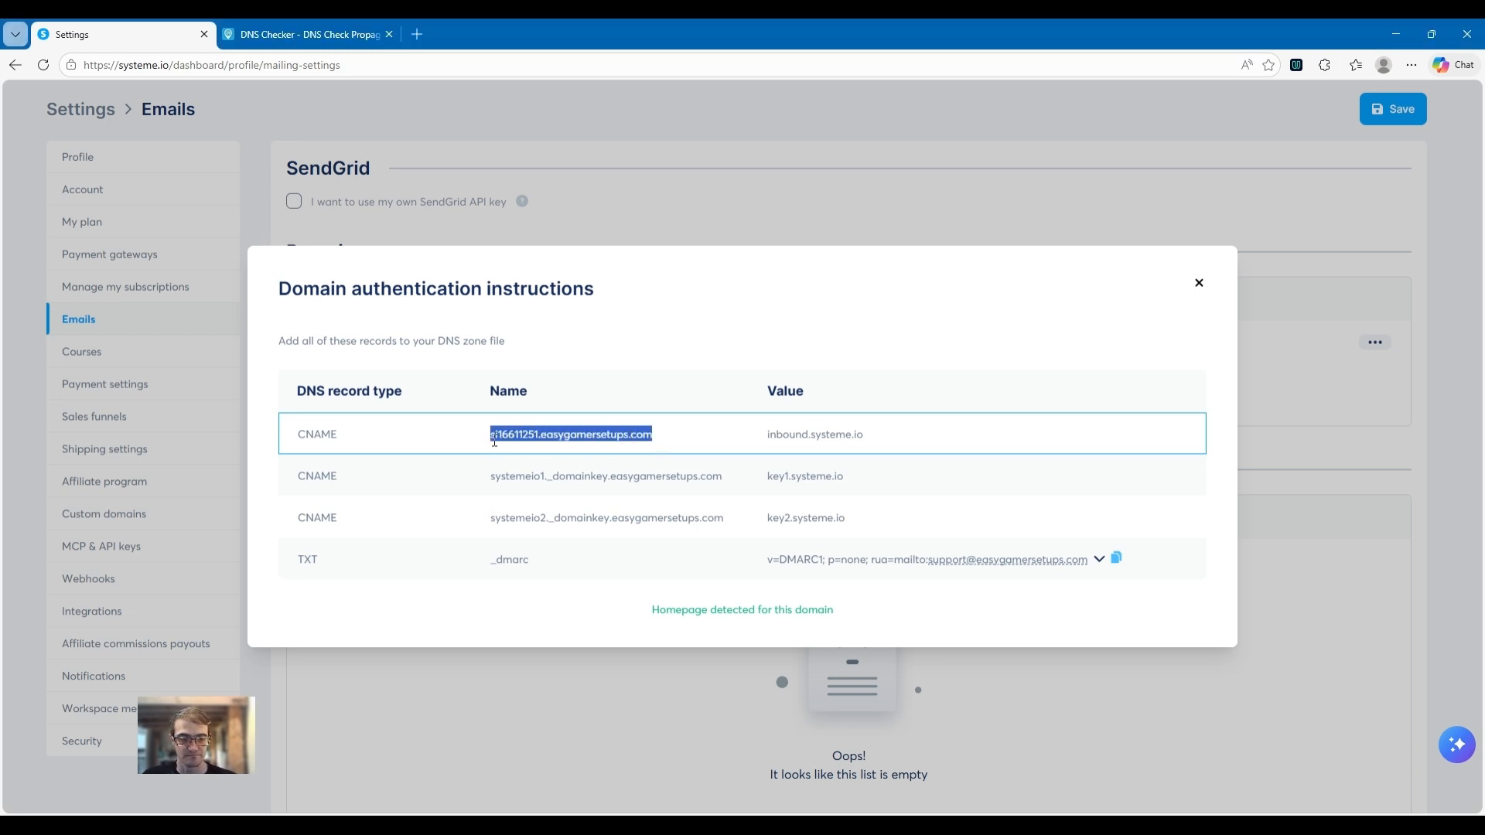
click(331, 27)
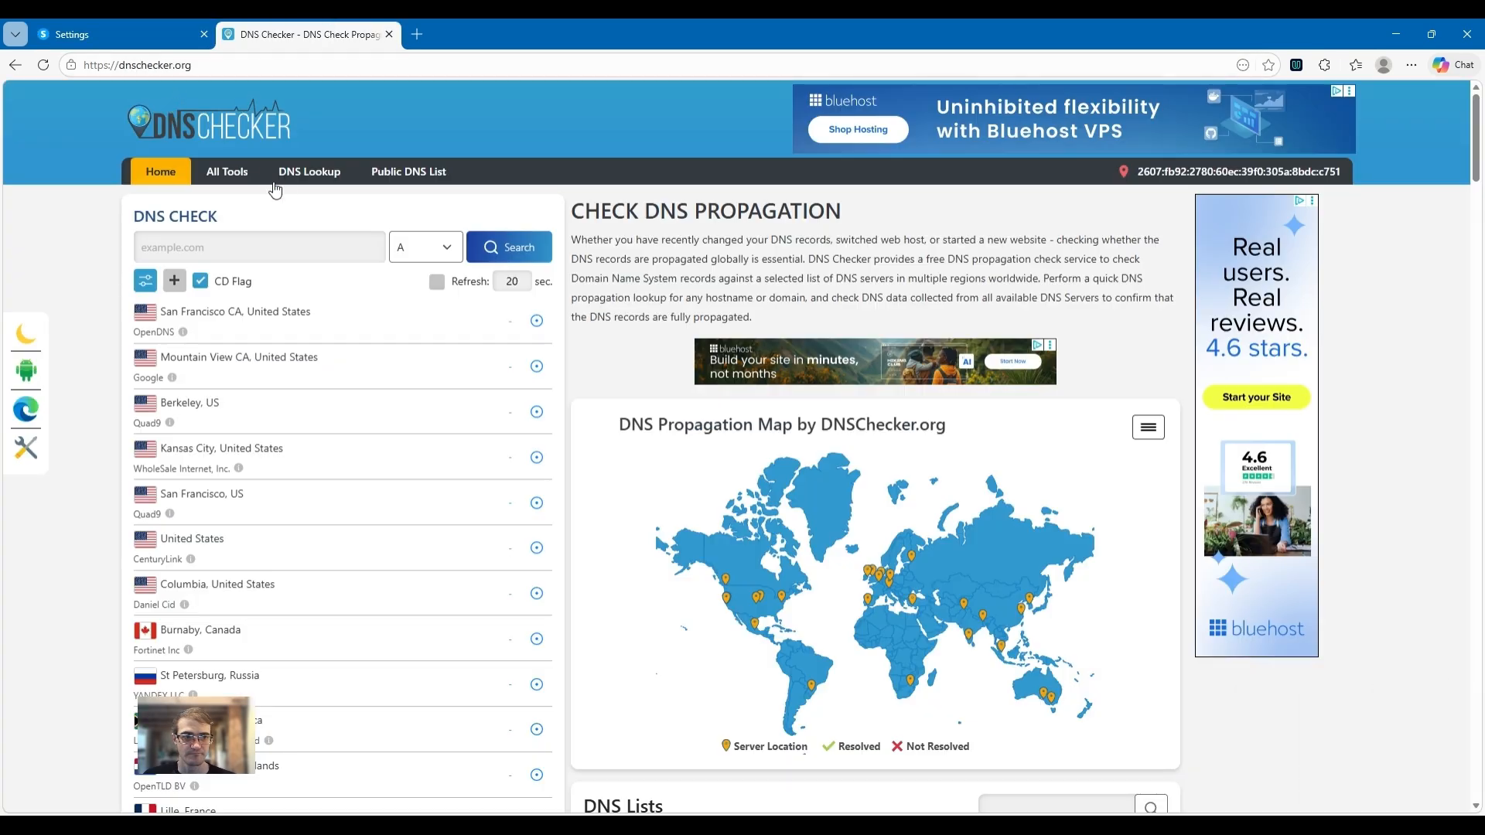
click(213, 247)
key(ctrl+v)
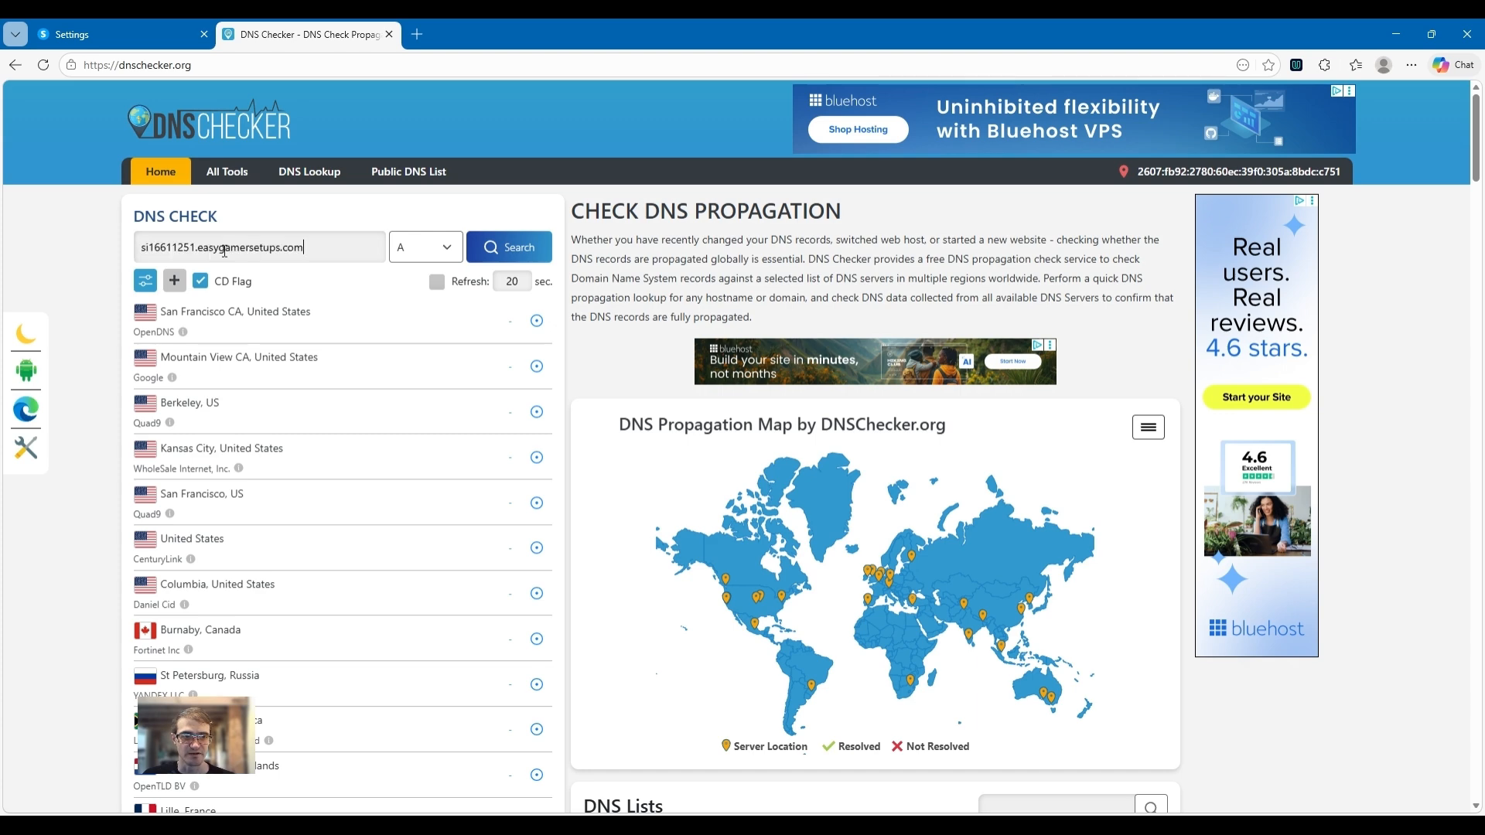
click(452, 253)
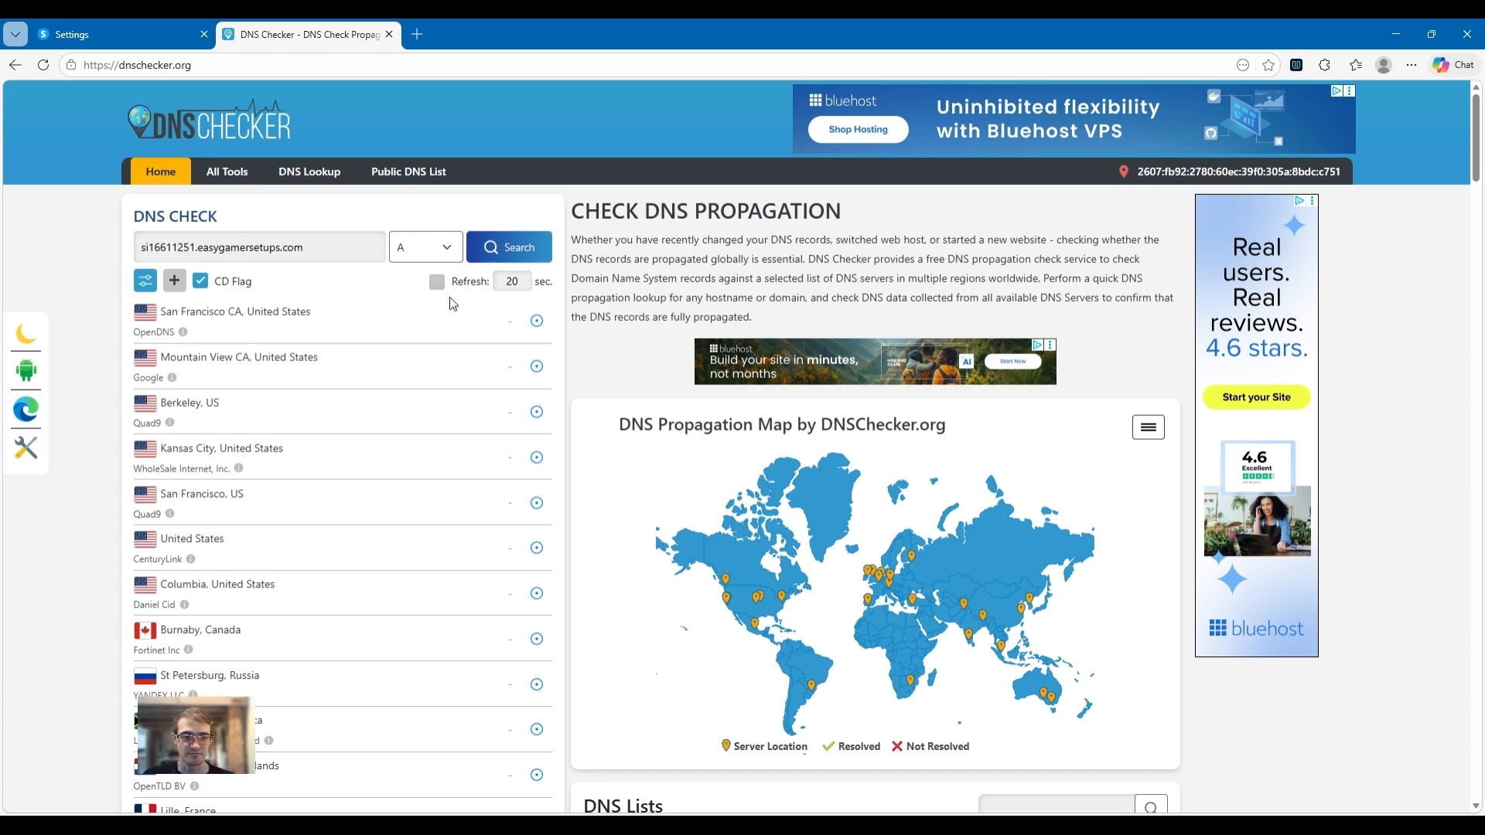
click(418, 323)
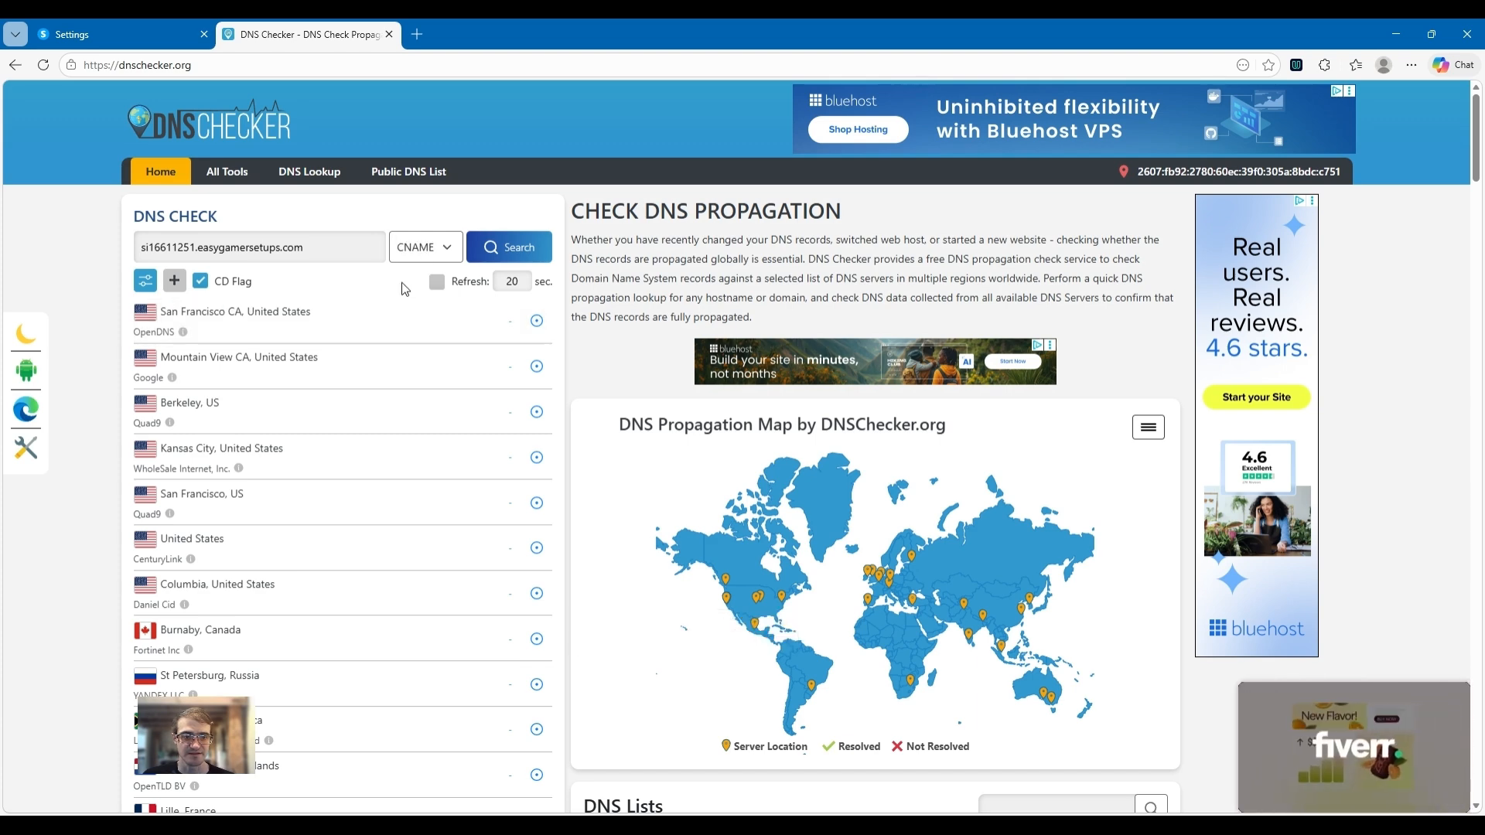
click(493, 255)
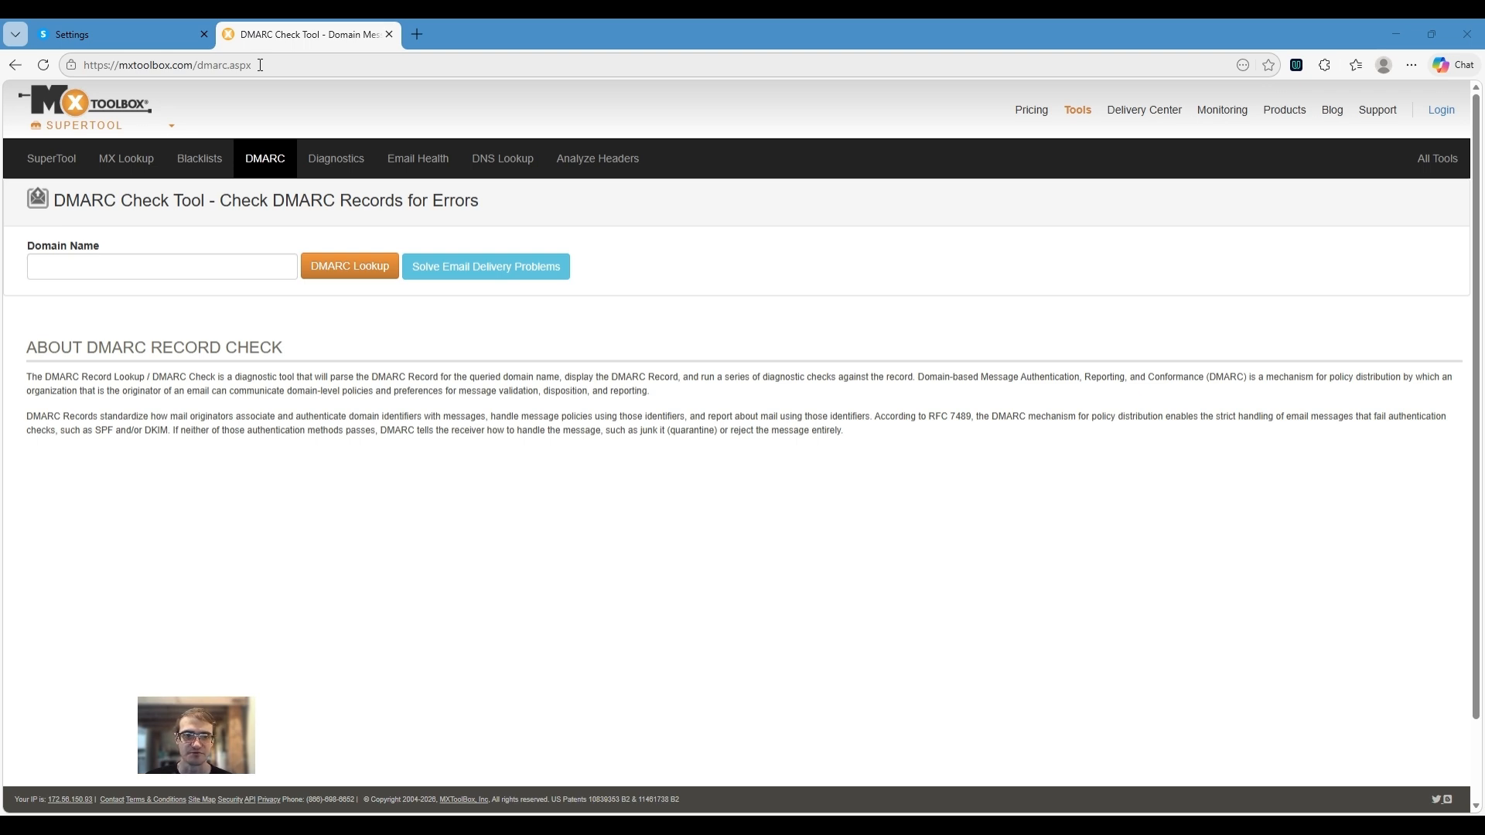
Step: Review the DMARC lookup results for easygamersetups.com in MxToolbox, close it, and check the domain's status in the systeme.io email settings
scroll(271, 67, down, 1)
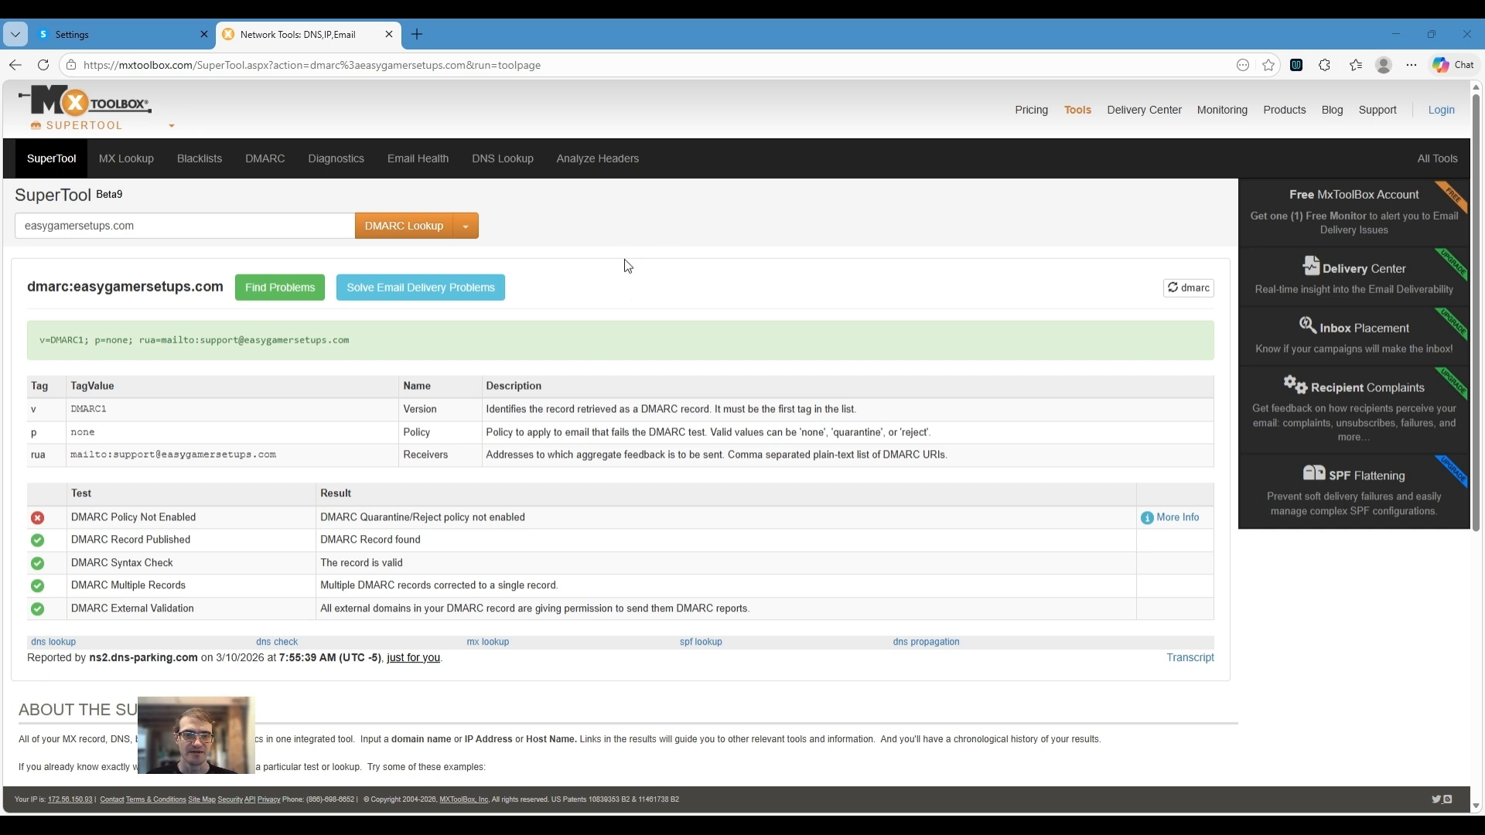
scroll(627, 265, down, 1)
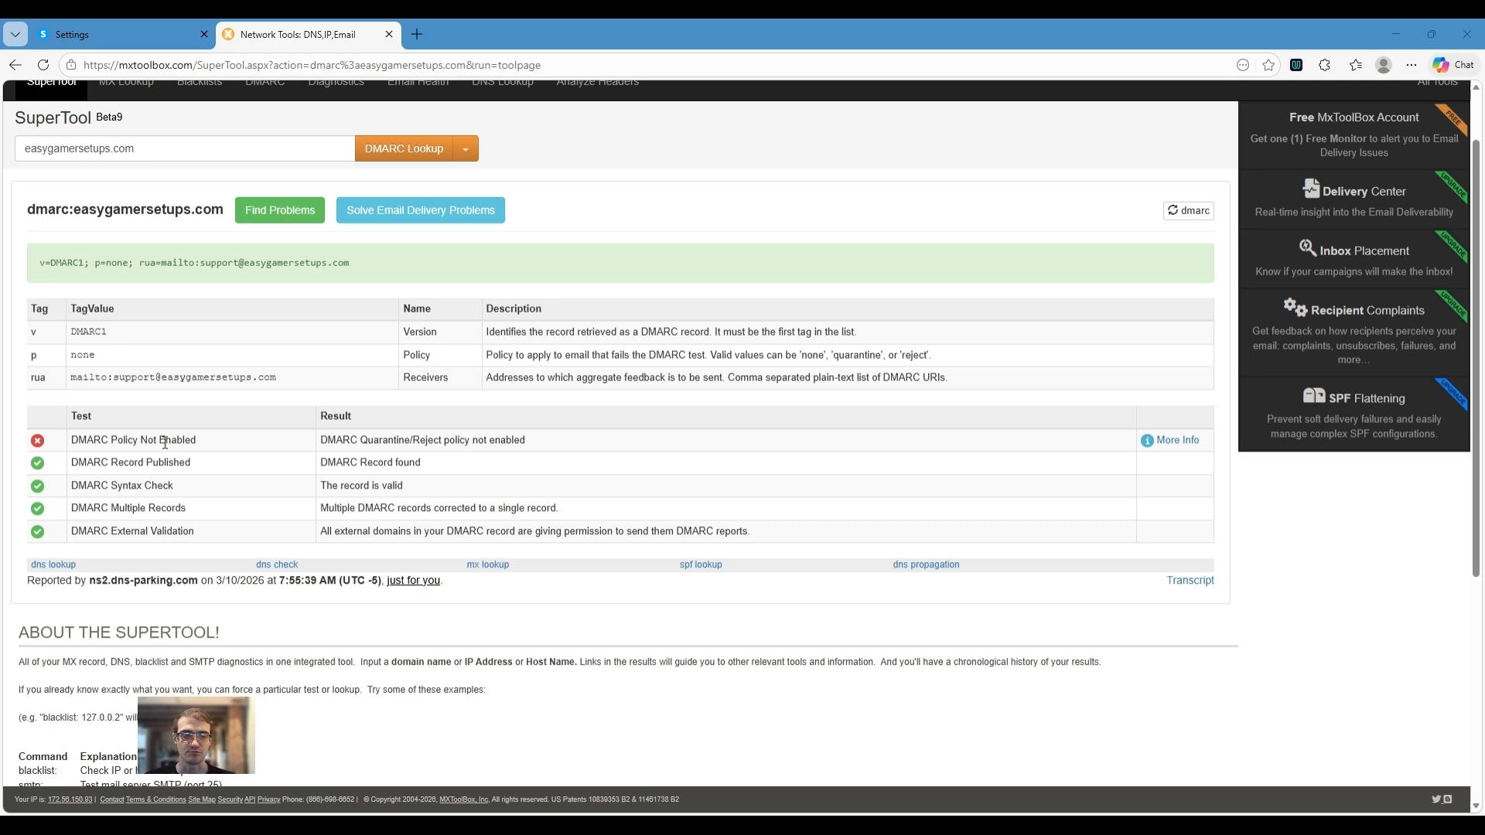
key(ctrl+w)
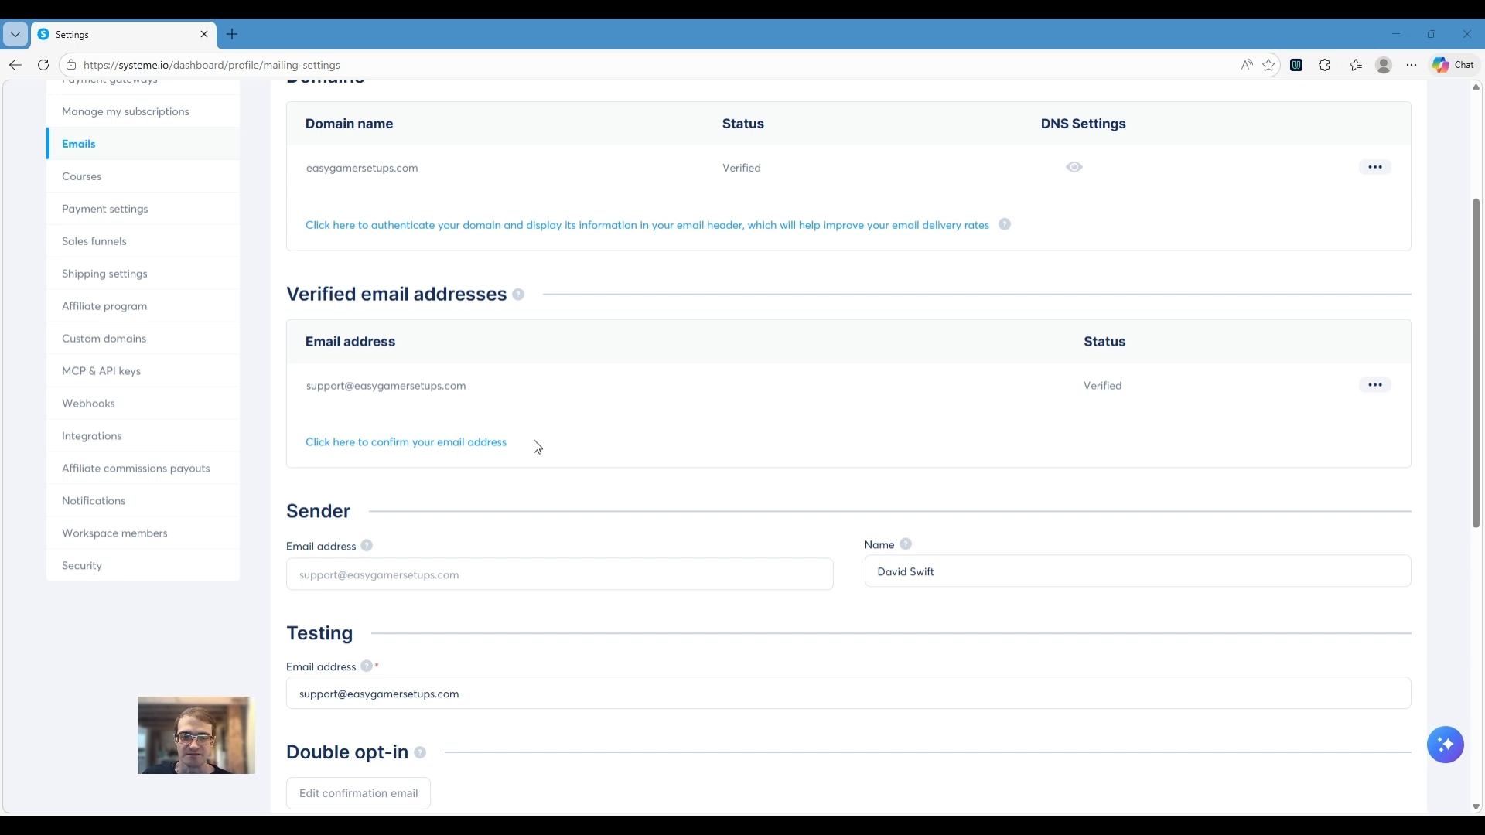
scroll(1229, 139, up, 3)
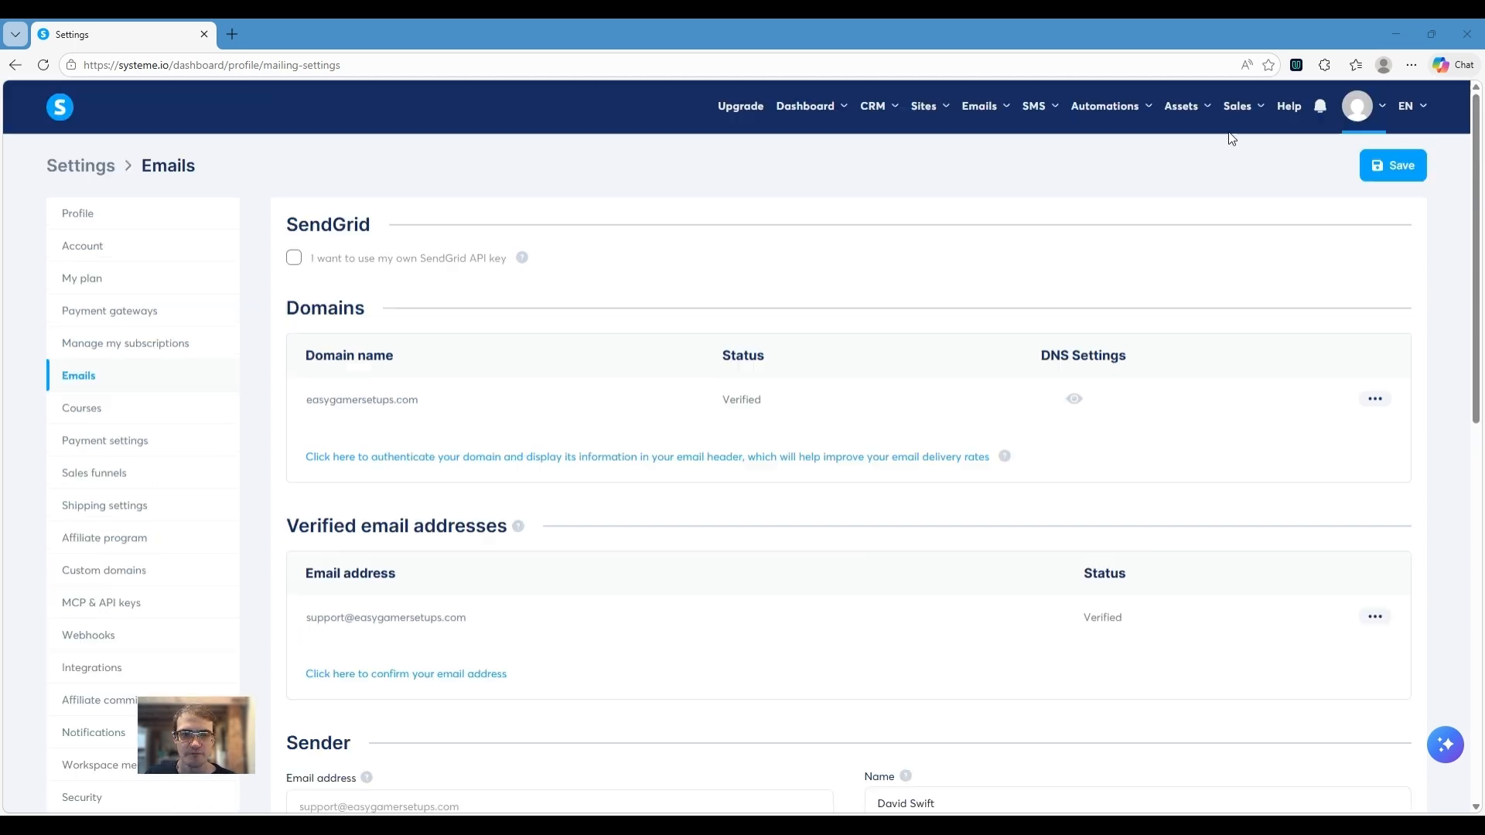